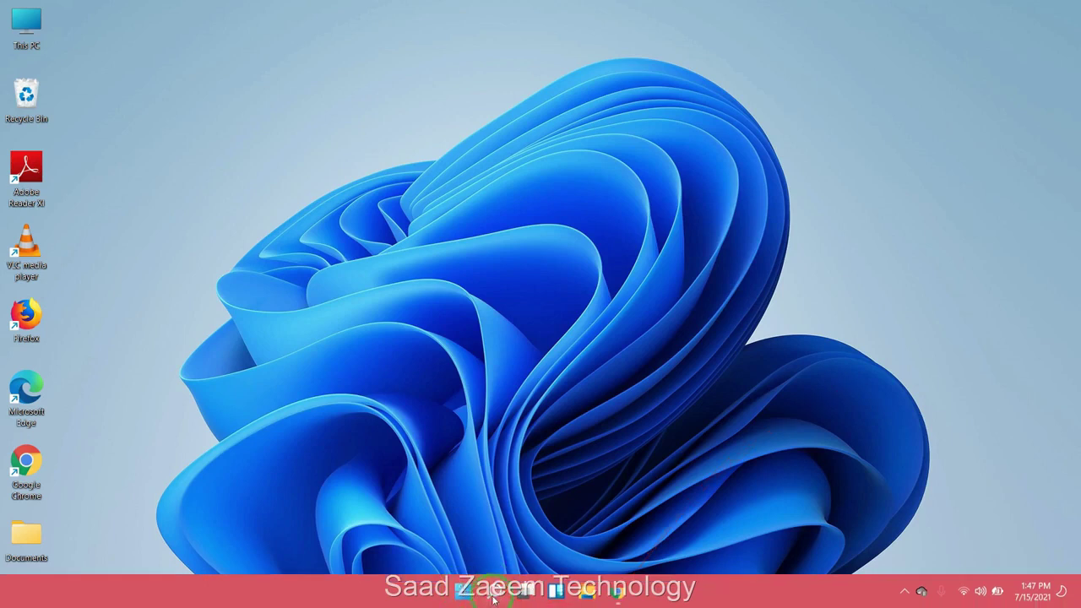
# Search Windows for 'Device Manager' from the taskbar search.
pyautogui.click(494, 591)
pyautogui.write('D')
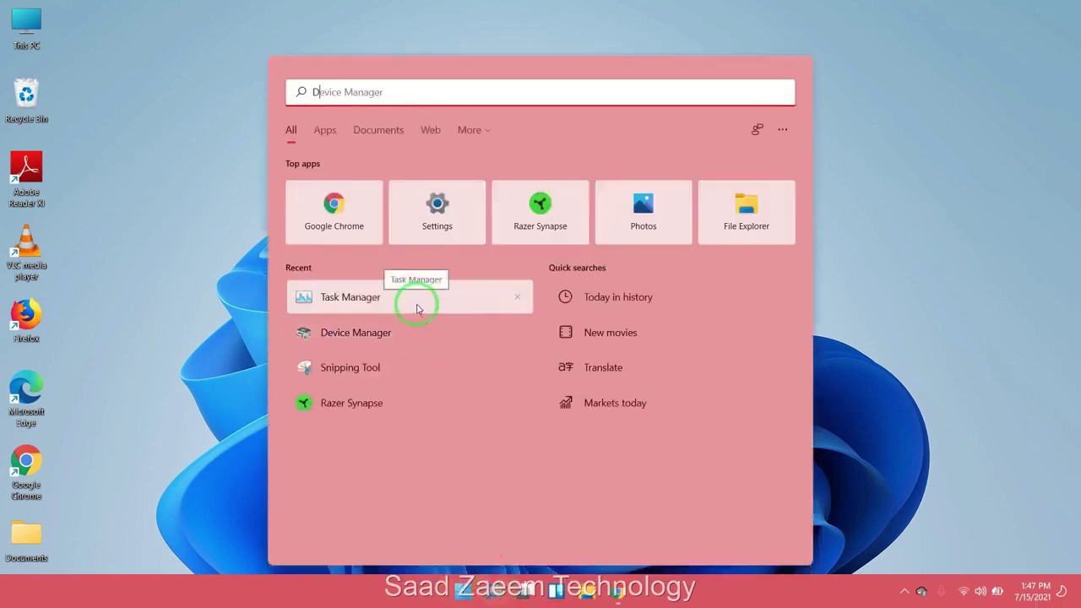
pyautogui.write('evice Manager')
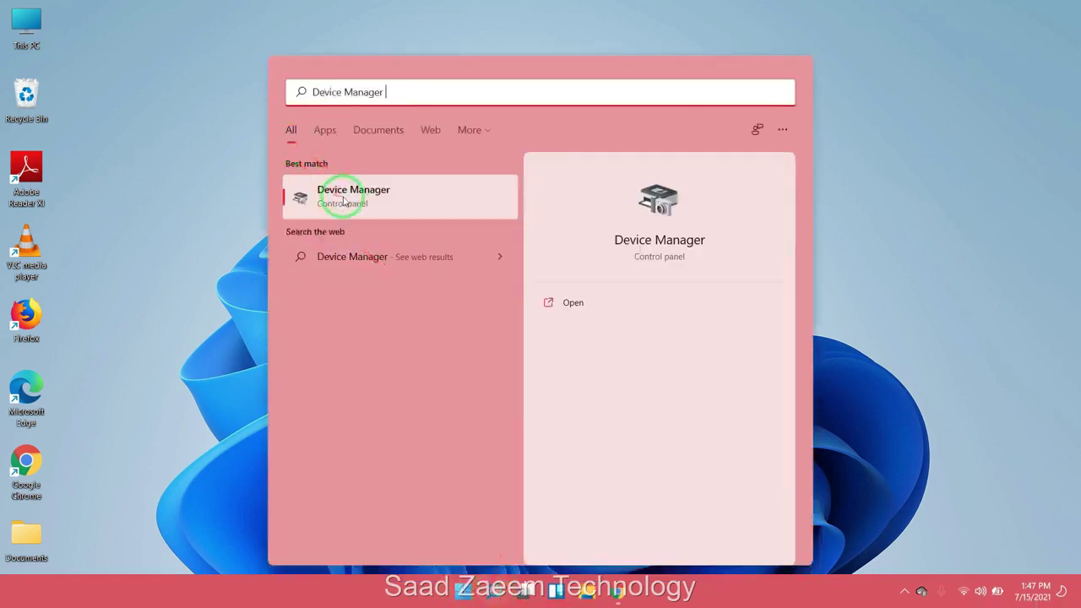
# Open Device Manager and select HD WebCam under the expanded Cameras category.
pyautogui.click(344, 200)
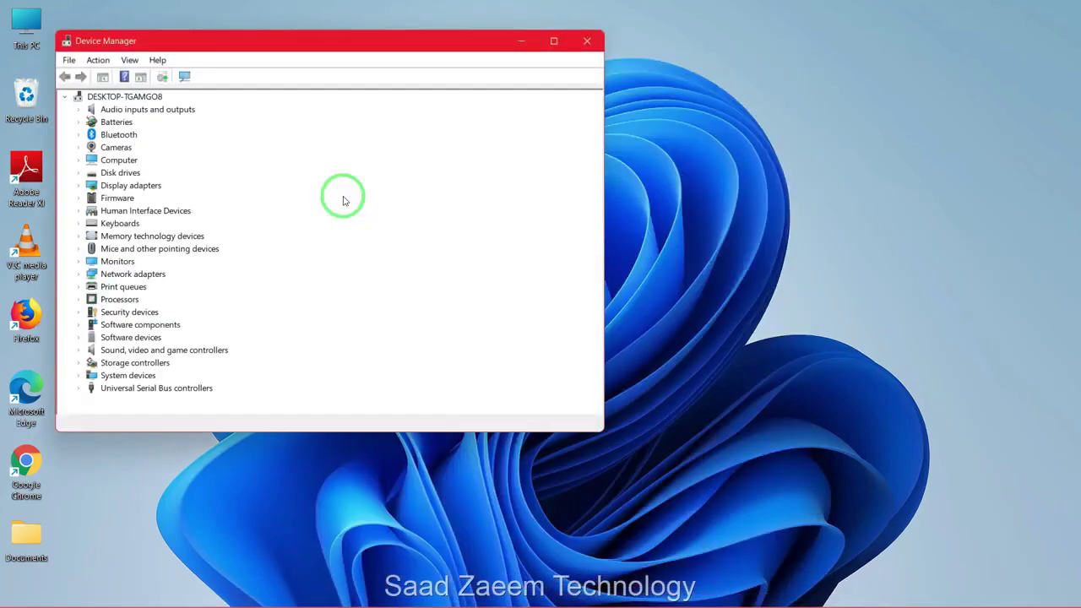
pyautogui.moveTo(435, 48); pyautogui.dragTo(520, 76)
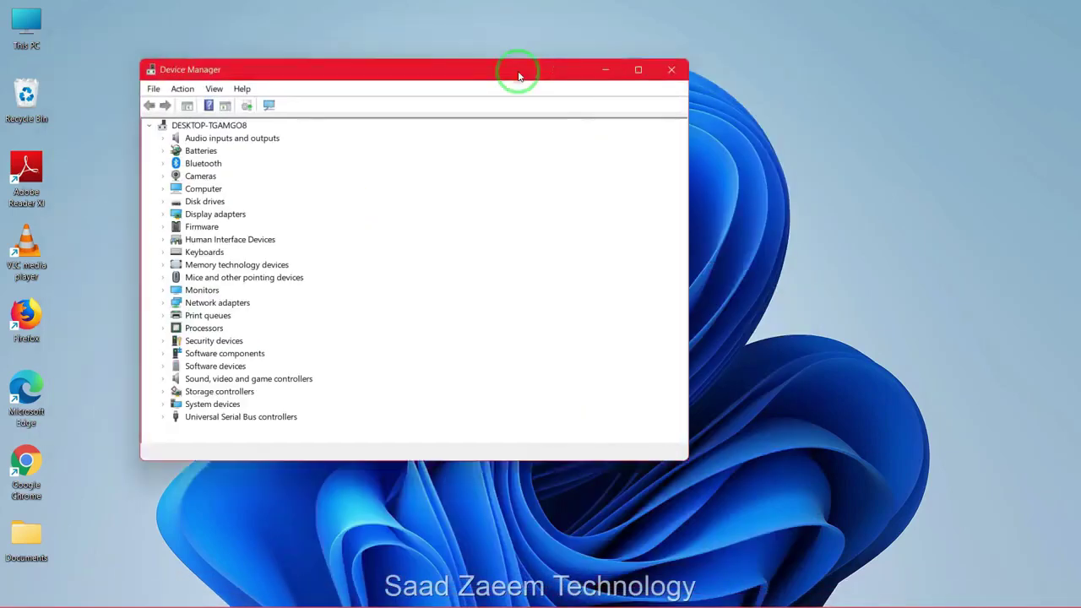
pyautogui.doubleClick(211, 178)
pyautogui.click(215, 193)
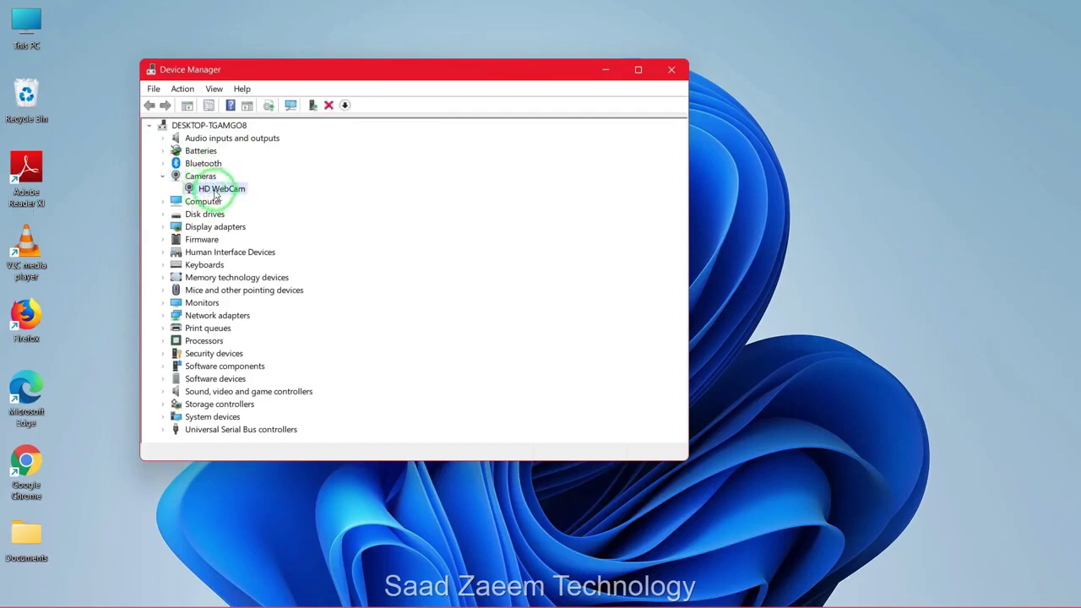
# Uninstall the HD WebCam device and confirm the removal.
pyautogui.rightClick(216, 192)
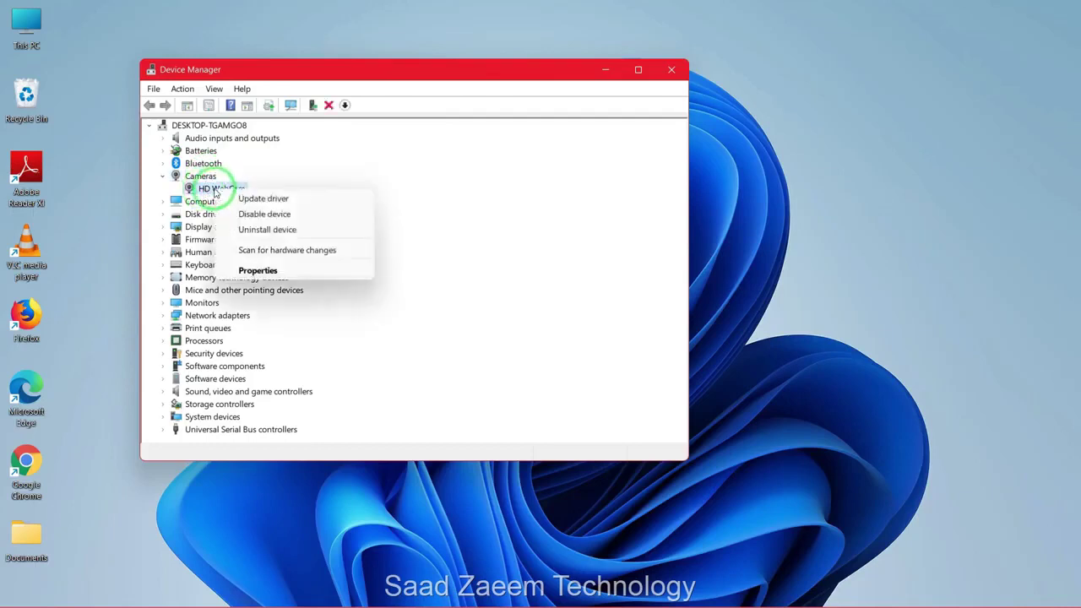
pyautogui.click(253, 228)
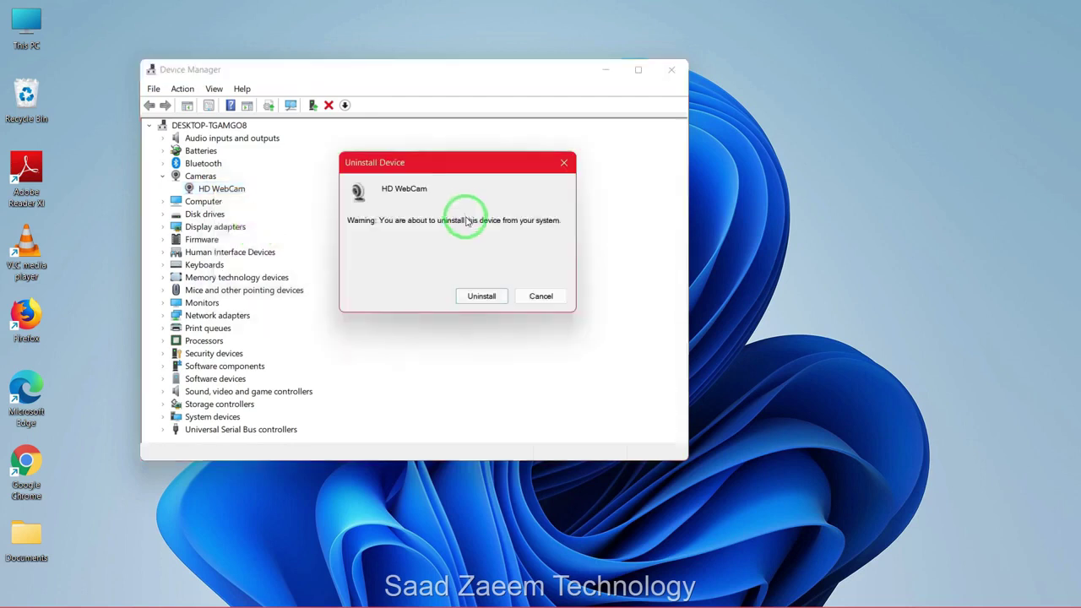
pyautogui.click(473, 296)
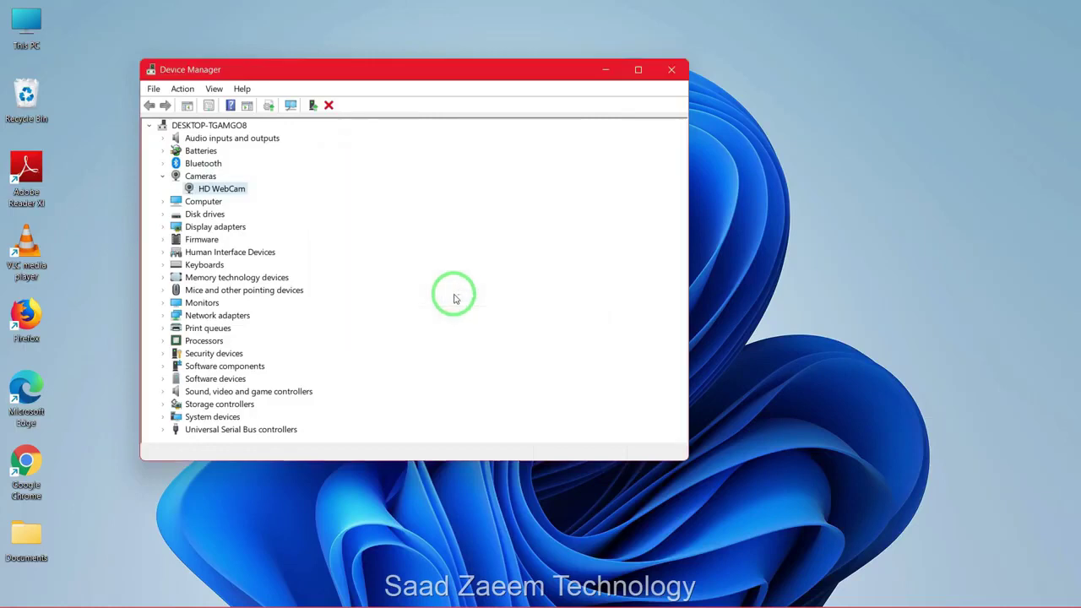
# Scan for hardware changes so HD WebCam reappears under Cameras, then select it.
pyautogui.moveTo(272, 78); pyautogui.dragTo(287, 75)
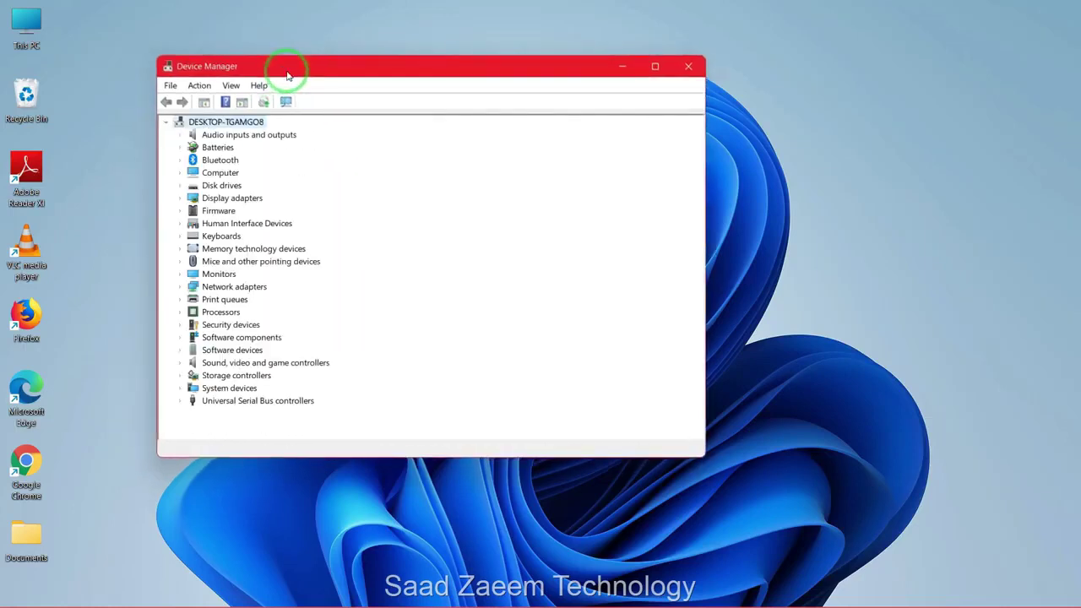
pyautogui.click(286, 102)
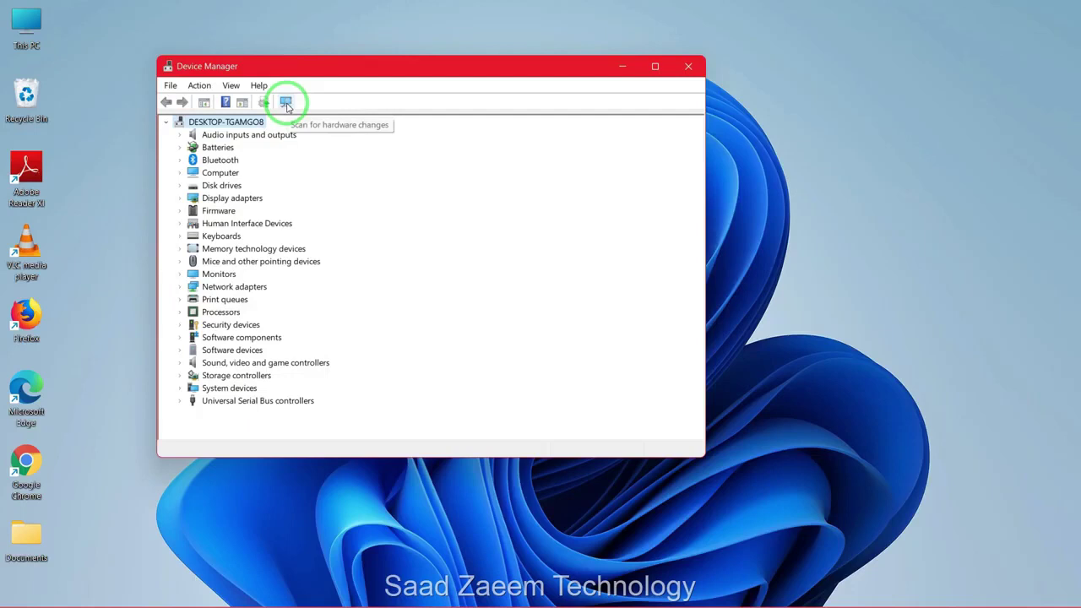
pyautogui.click(286, 102)
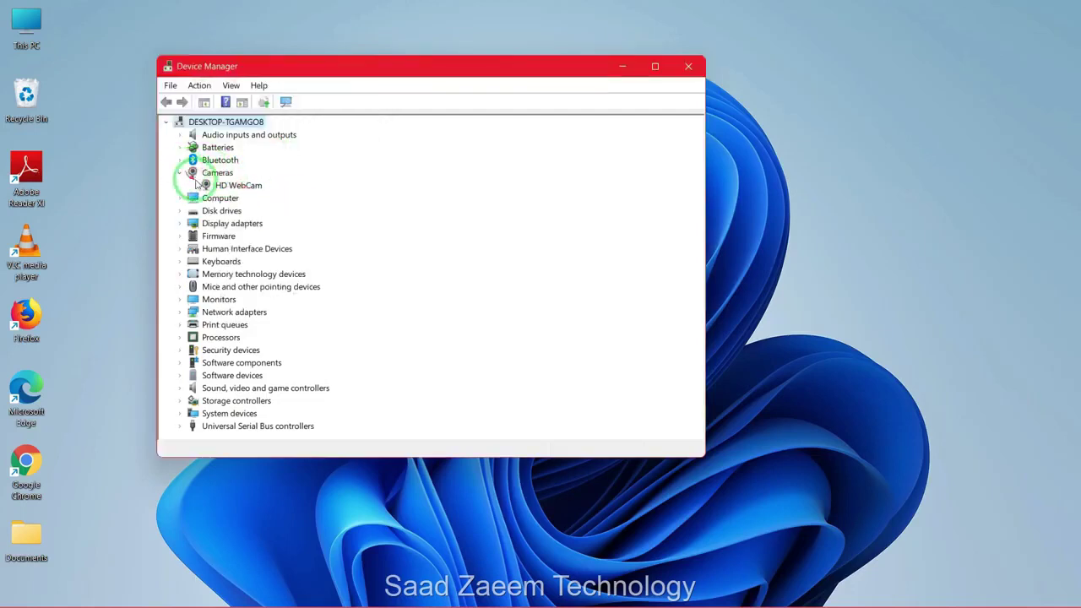
pyautogui.click(242, 188)
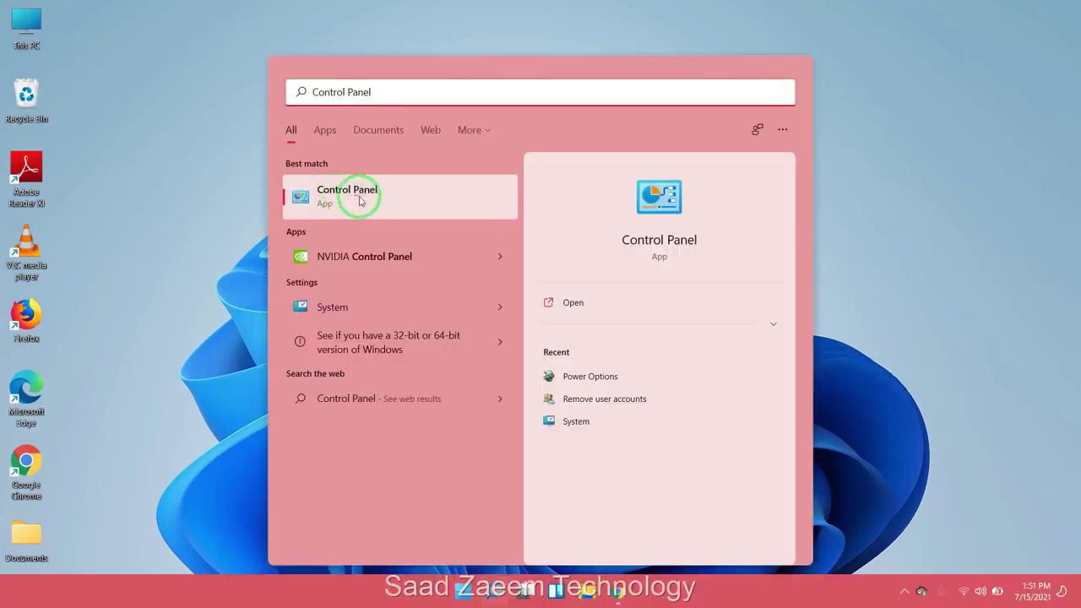
# Open Control Panel, search 'Trouble', and go to the Troubleshooting page.
pyautogui.click(359, 197)
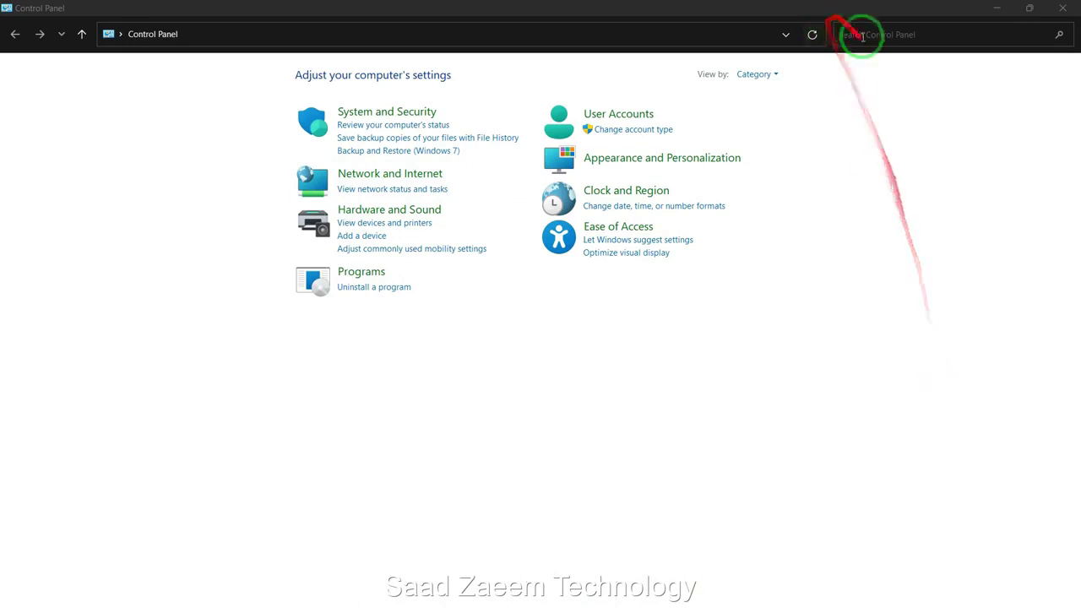
pyautogui.click(863, 35)
pyautogui.write('Tro')
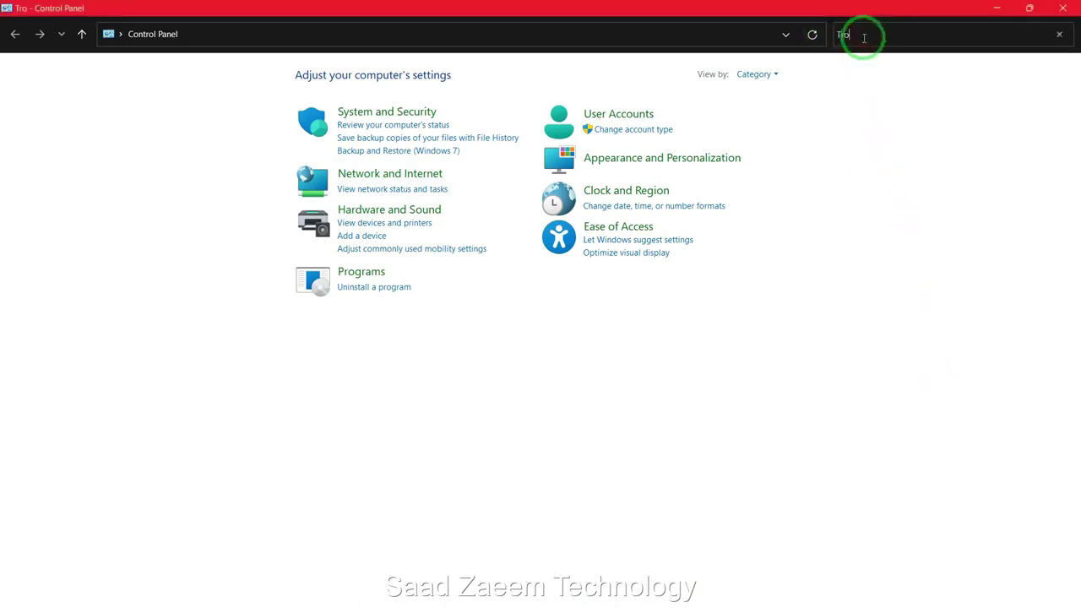
pyautogui.write('uble')
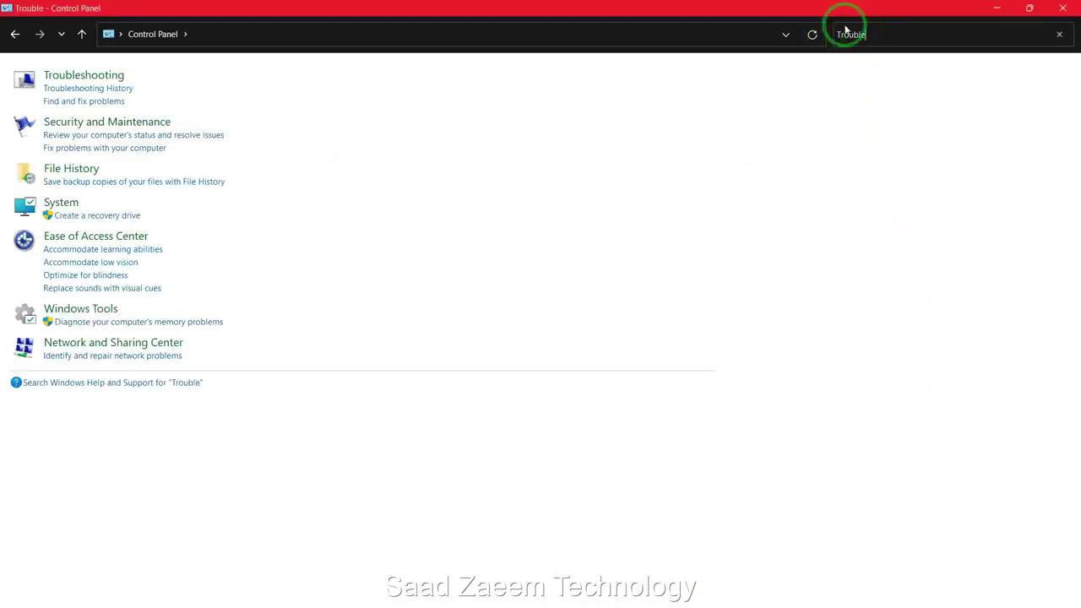
pyautogui.click(67, 78)
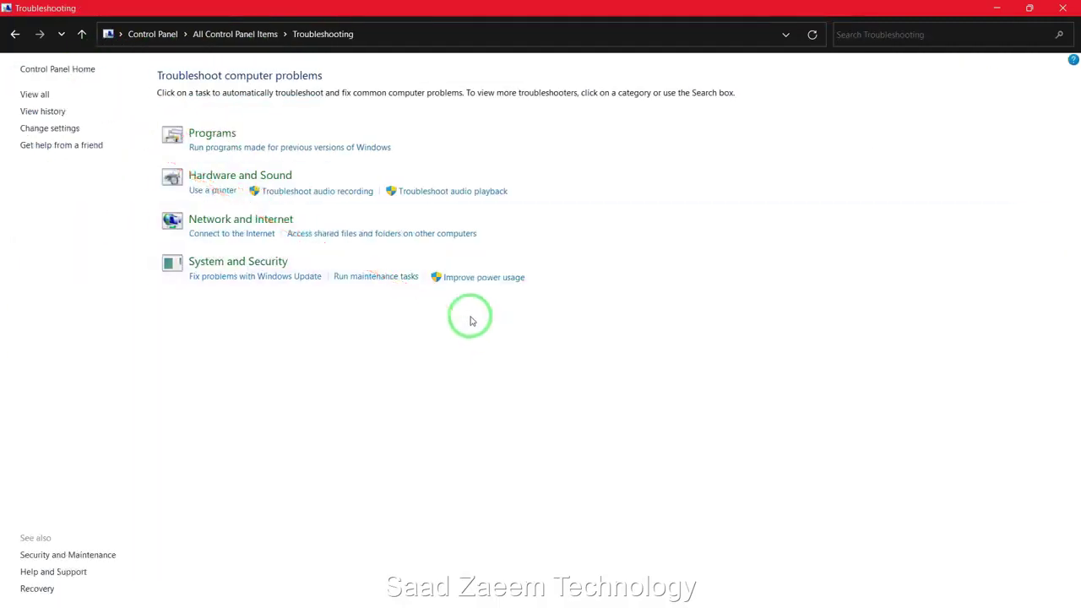
# View all troubleshooters and start the Windows Store Apps troubleshooter's problem detection.
pyautogui.click(32, 95)
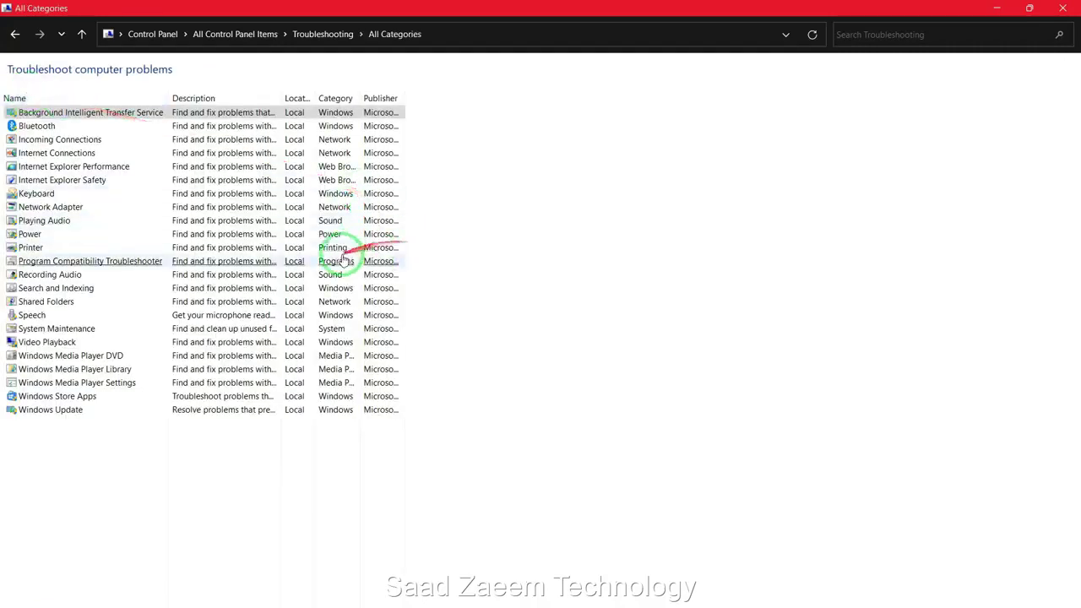
pyautogui.click(363, 396)
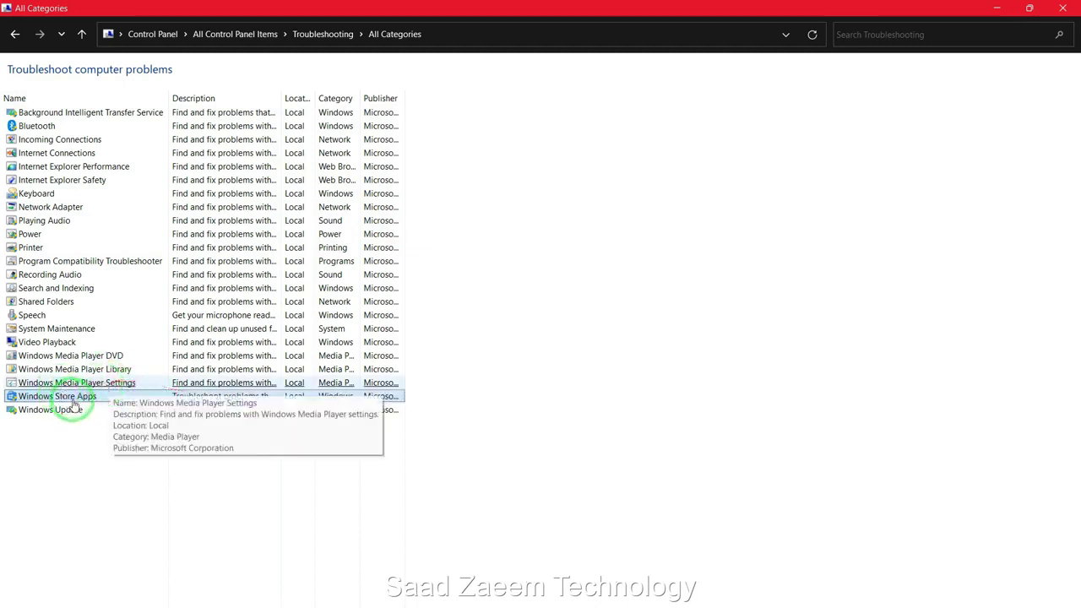
pyautogui.click(74, 400)
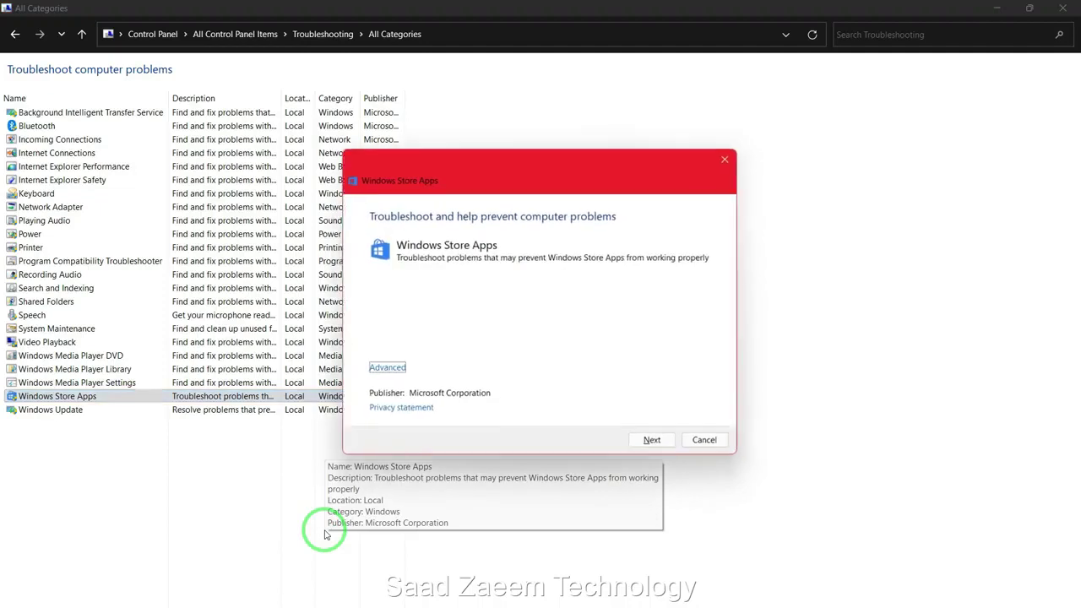
pyautogui.click(654, 442)
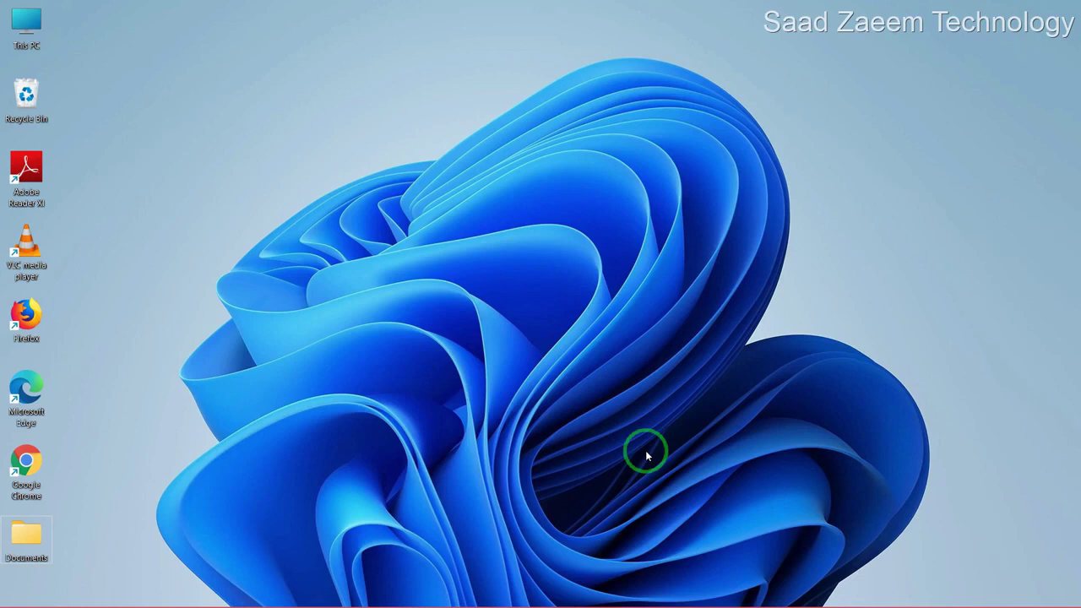
# Launch Registry Editor by running regedit from the Win+R dialog.
pyautogui.press('super+r')
pyautogui.click(645, 450)
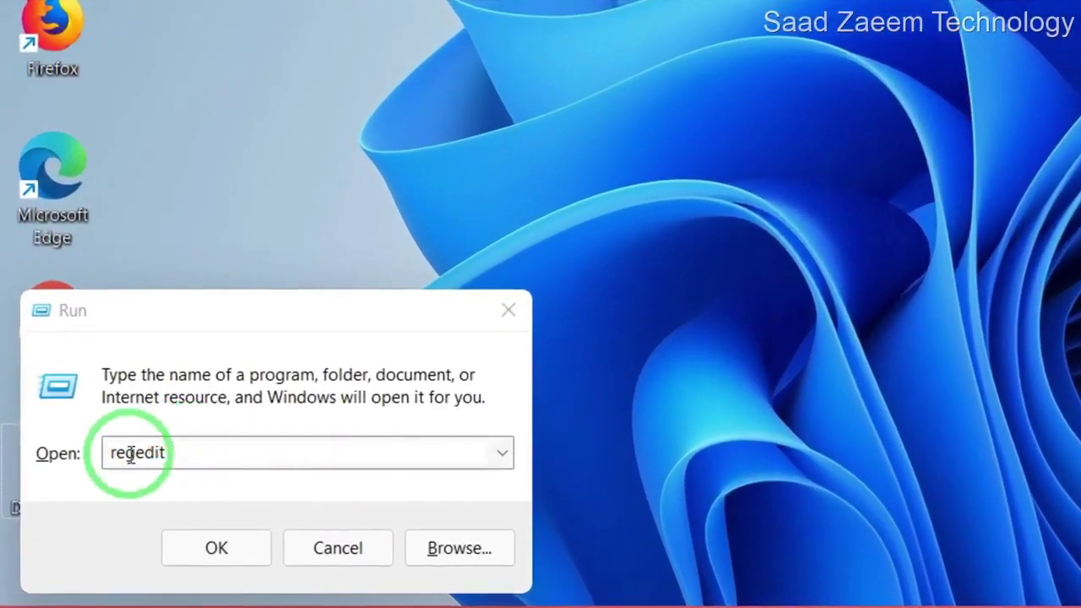
pyautogui.click(221, 551)
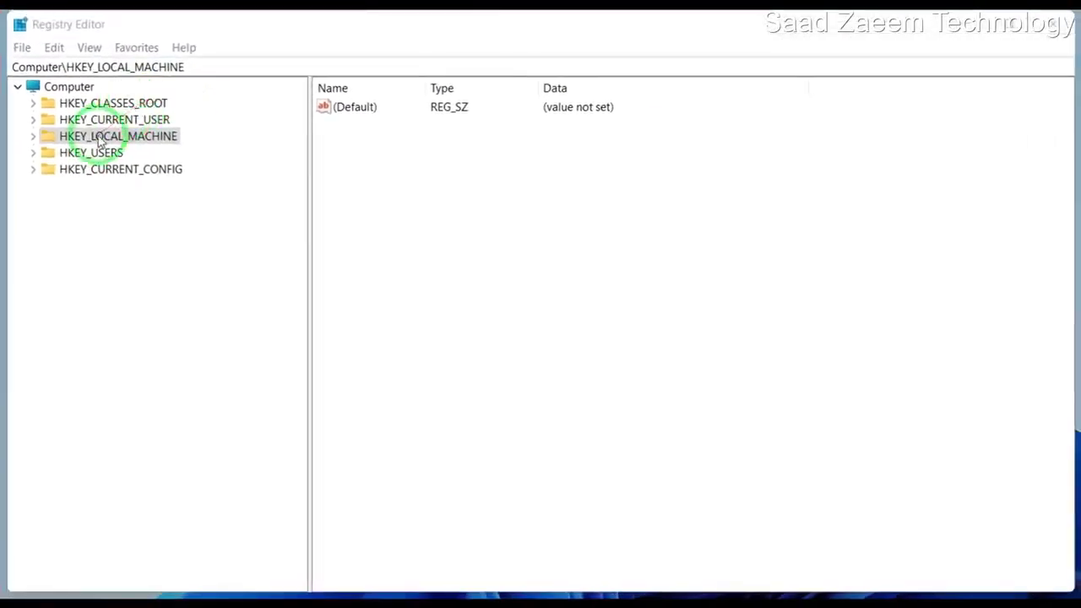
# Navigate to HKEY_LOCAL_MACHINE\SOFTWARE\Microsoft\Windows Media Foundation\Platform.
pyautogui.doubleClick(66, 139)
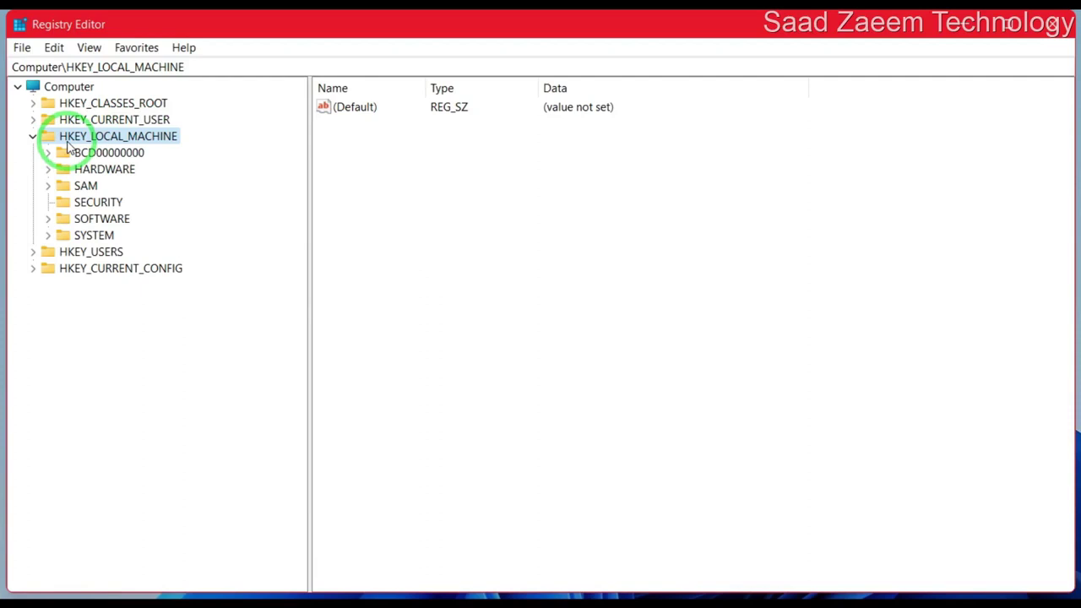
pyautogui.click(49, 219)
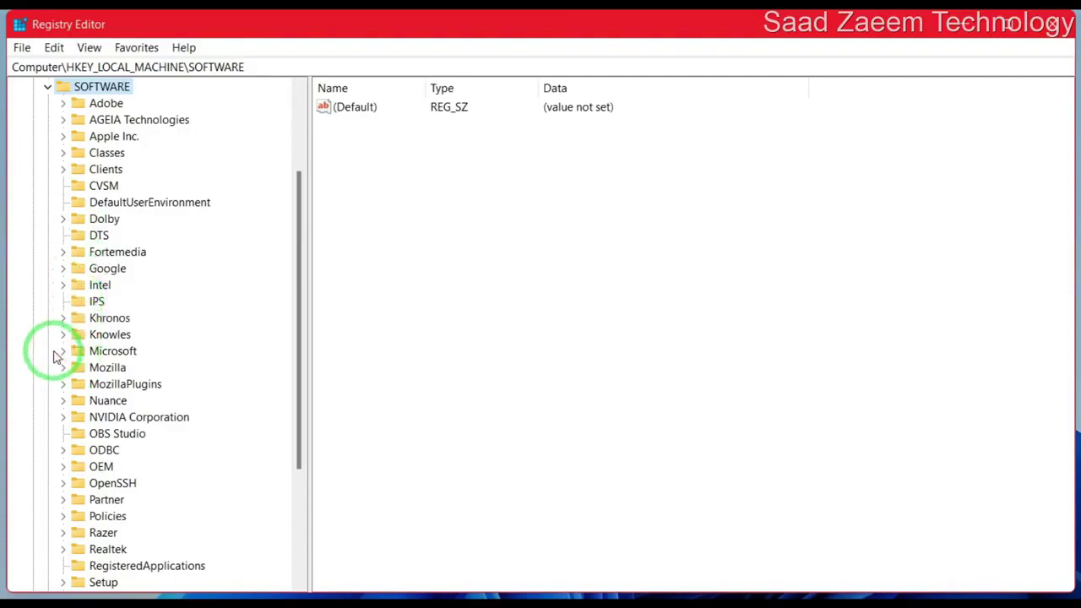
pyautogui.scroll(-4, 64, 356)
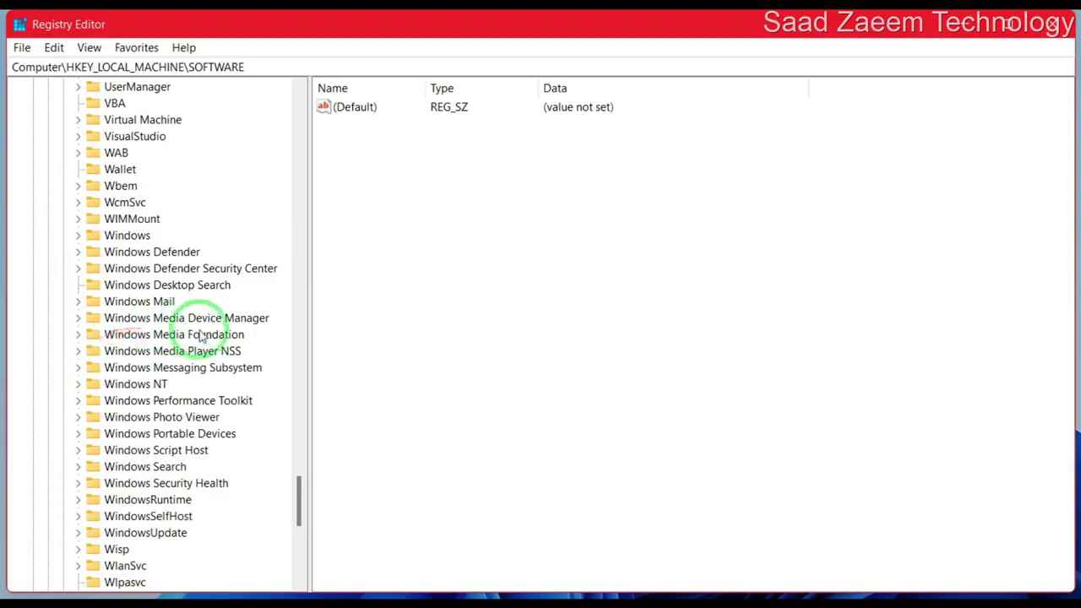
pyautogui.click(76, 335)
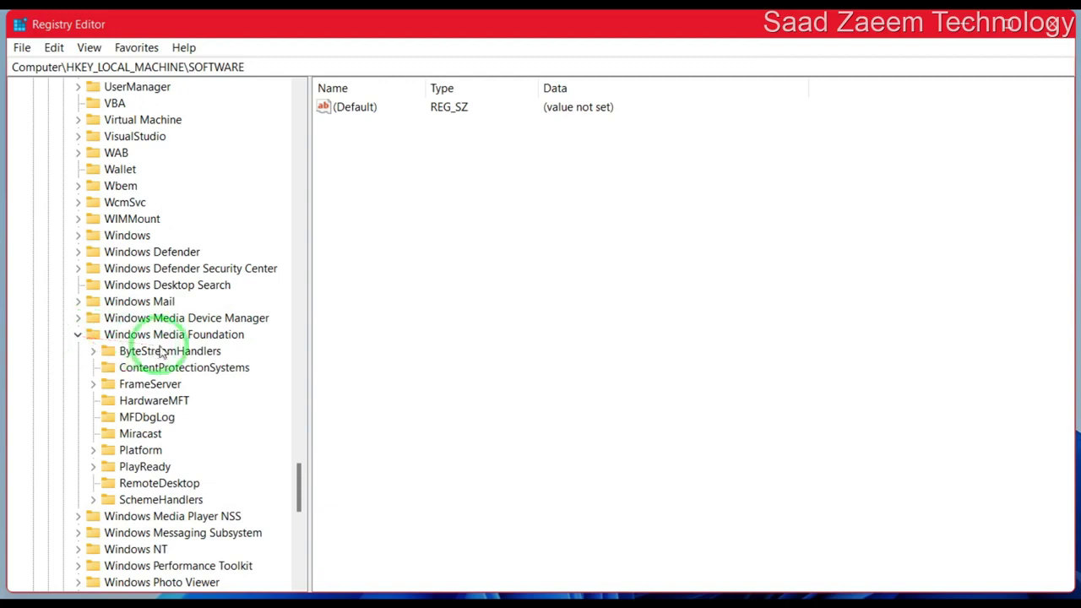
pyautogui.click(105, 452)
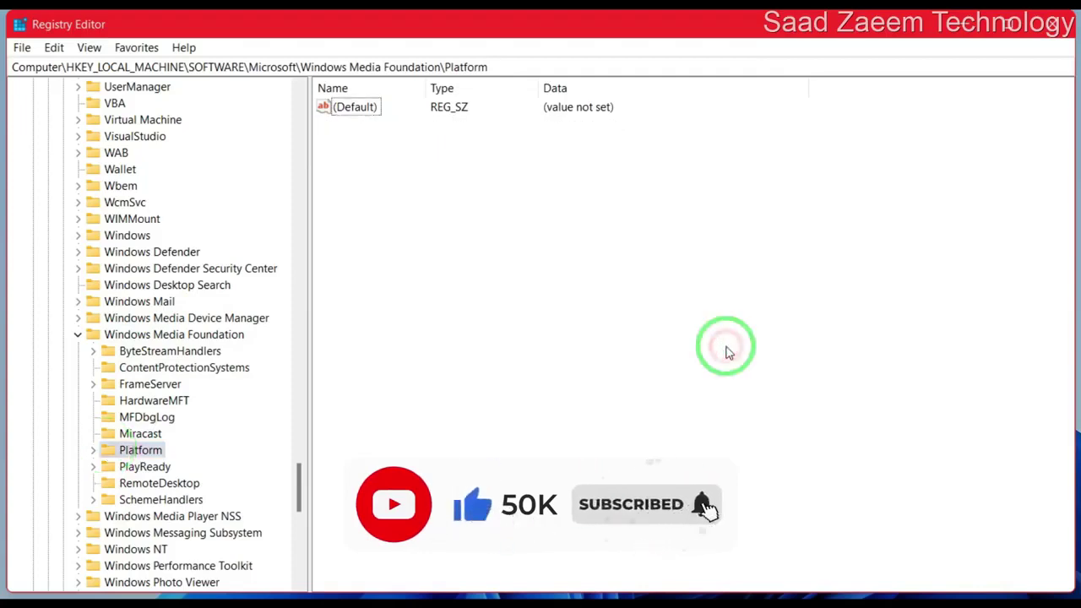
# Create a new DWORD (32-bit) value named EnableFrameServerMode under Platform.
pyautogui.rightClick(557, 254)
pyautogui.moveTo(599, 263)
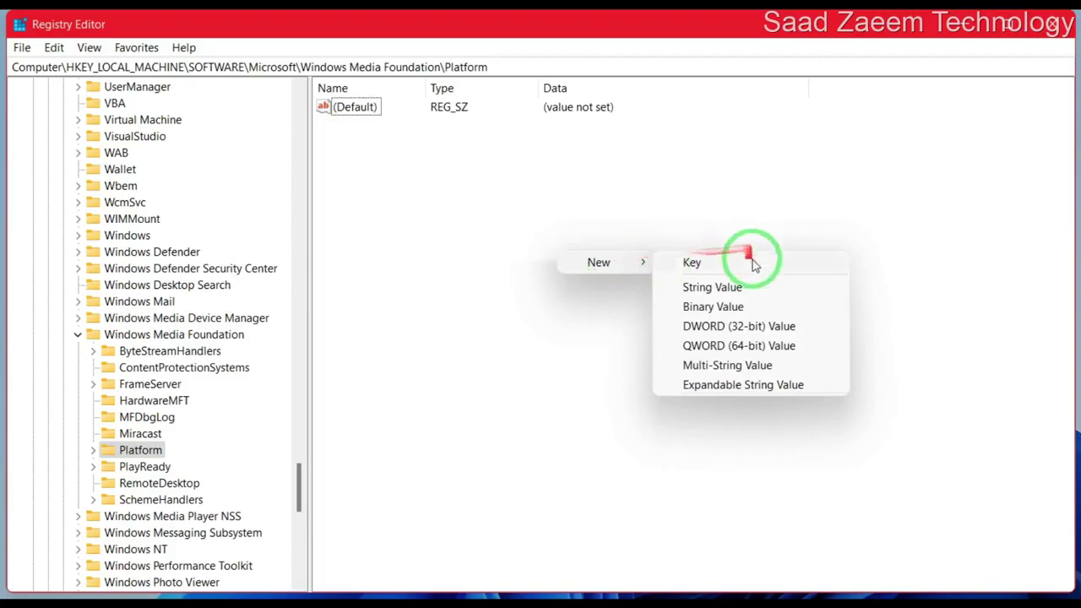
pyautogui.click(737, 330)
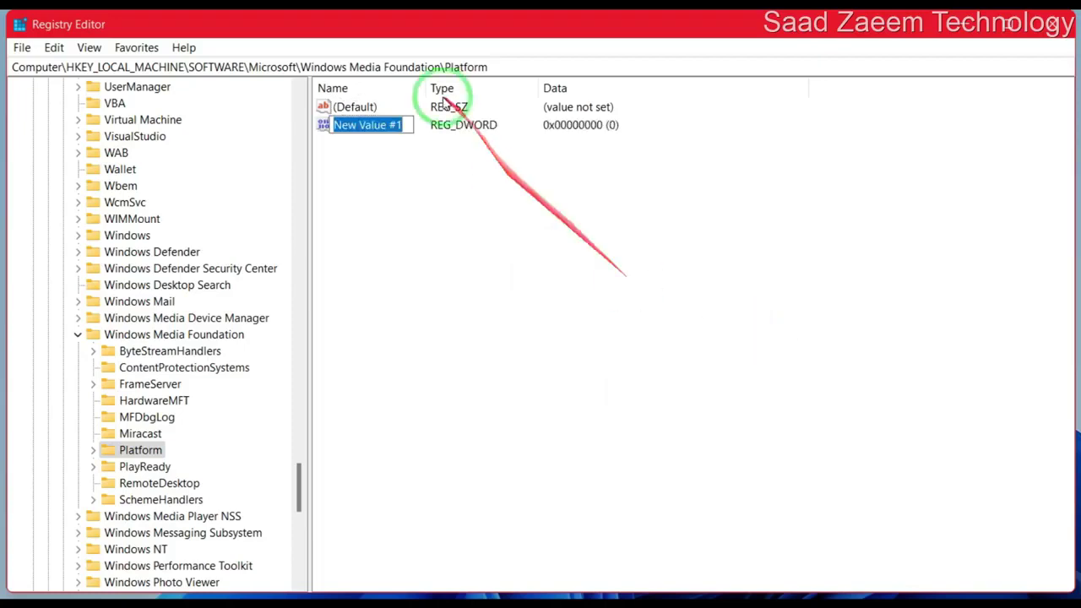
pyautogui.press('BackSpace')
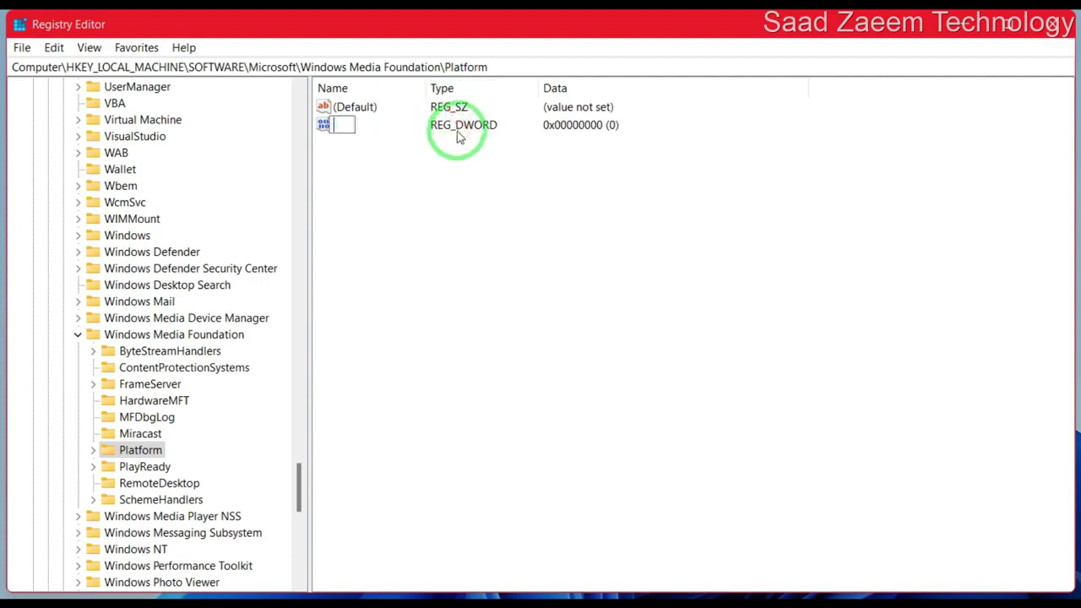
pyautogui.write('EnableFrameServerMode')
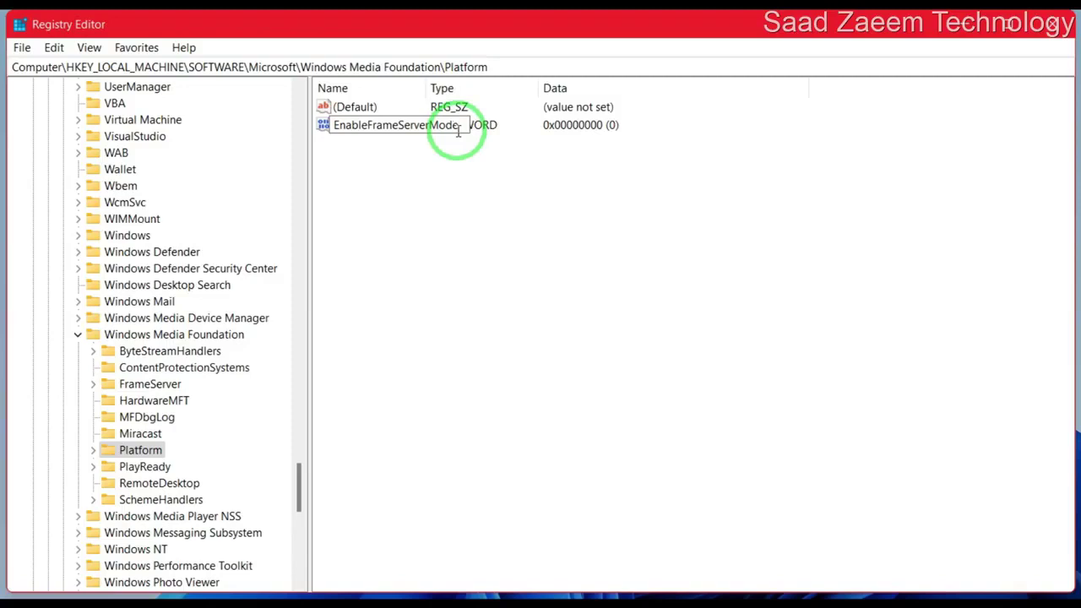
pyautogui.press('Return')
# Modify EnableFrameServerMode and confirm its value data as 0.
pyautogui.rightClick(459, 137)
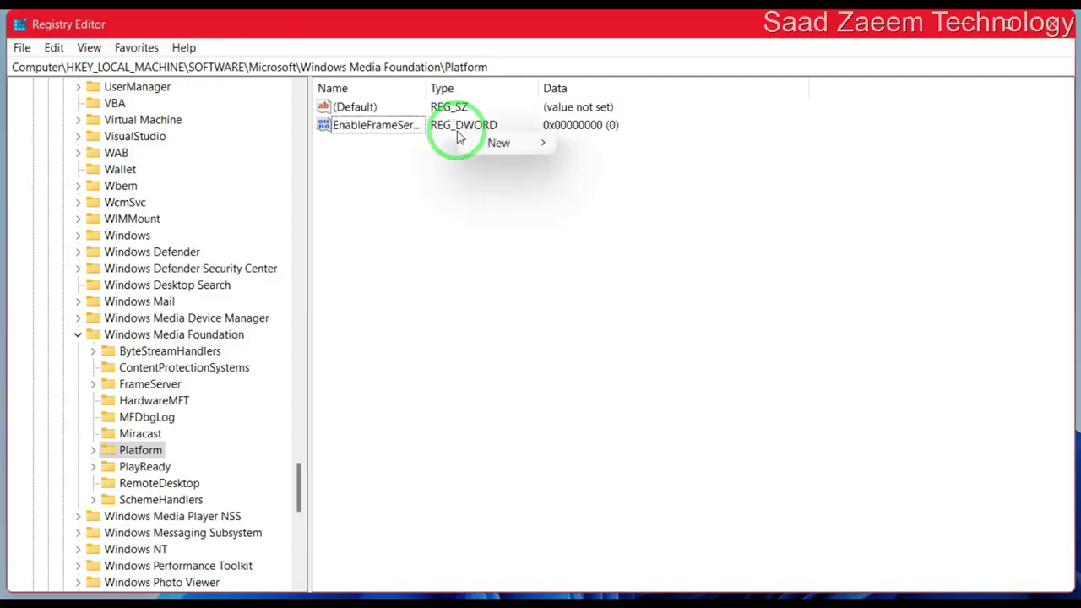
pyautogui.click(393, 124)
pyautogui.rightClick(396, 124)
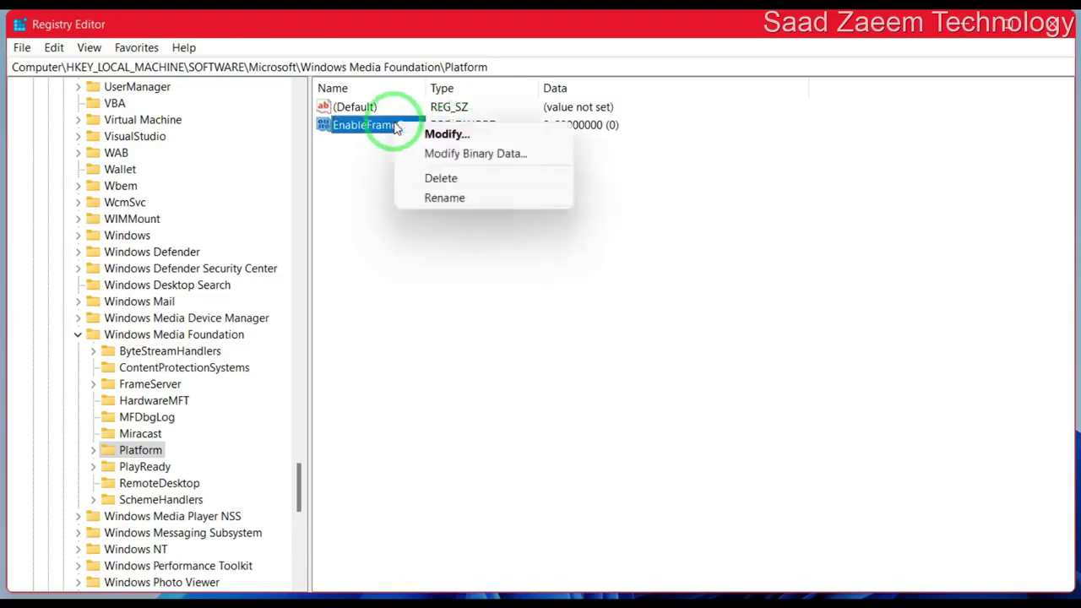
pyautogui.click(443, 137)
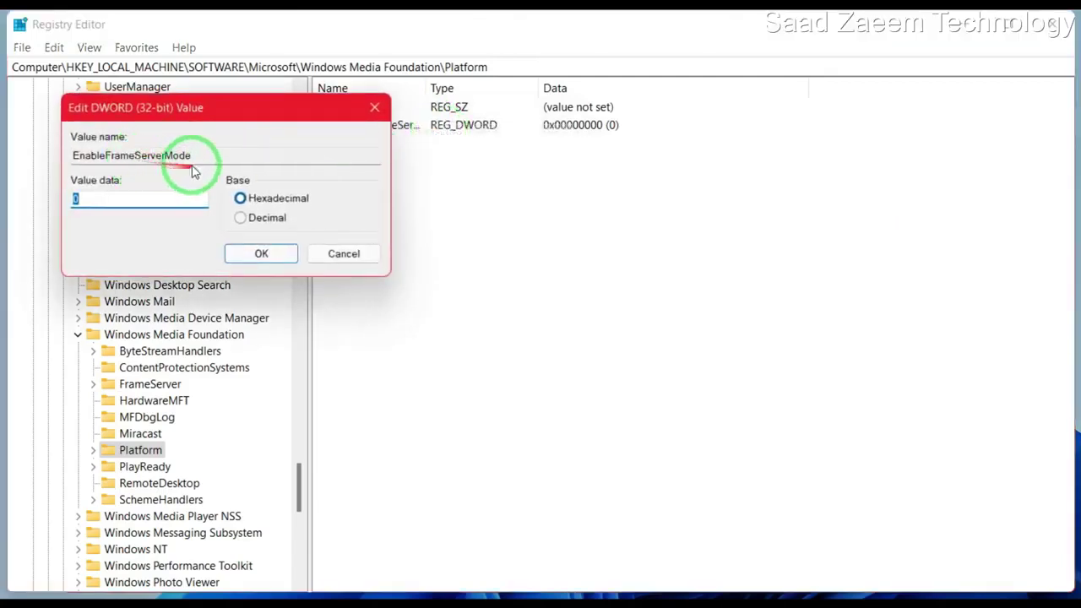
pyautogui.click(281, 260)
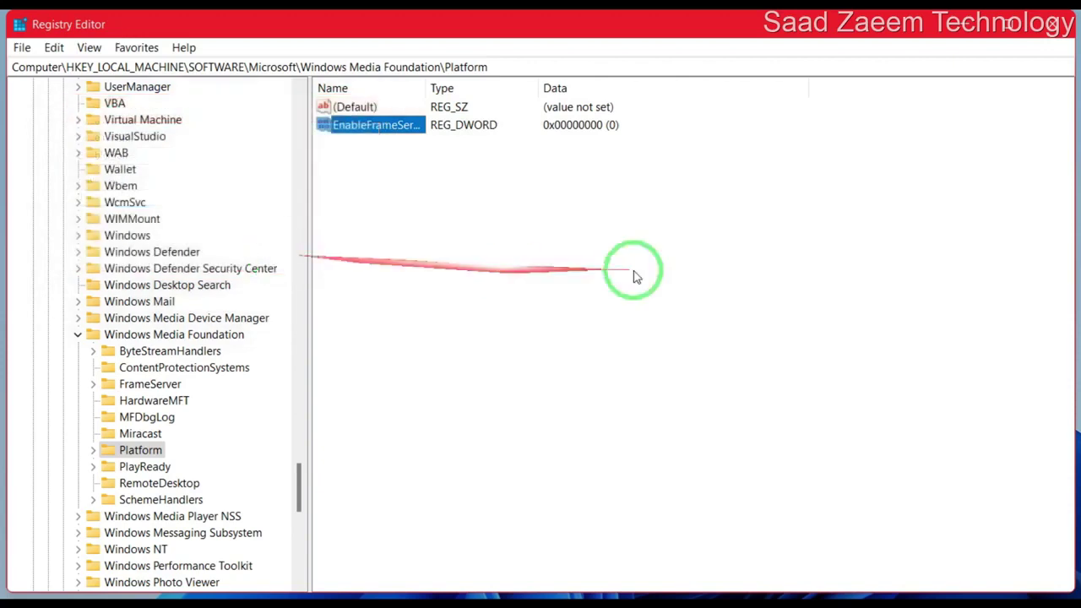
# Close Registry Editor, launch Settings, and search 'cer' to reach Camera privacy settings.
pyautogui.click(1050, 38)
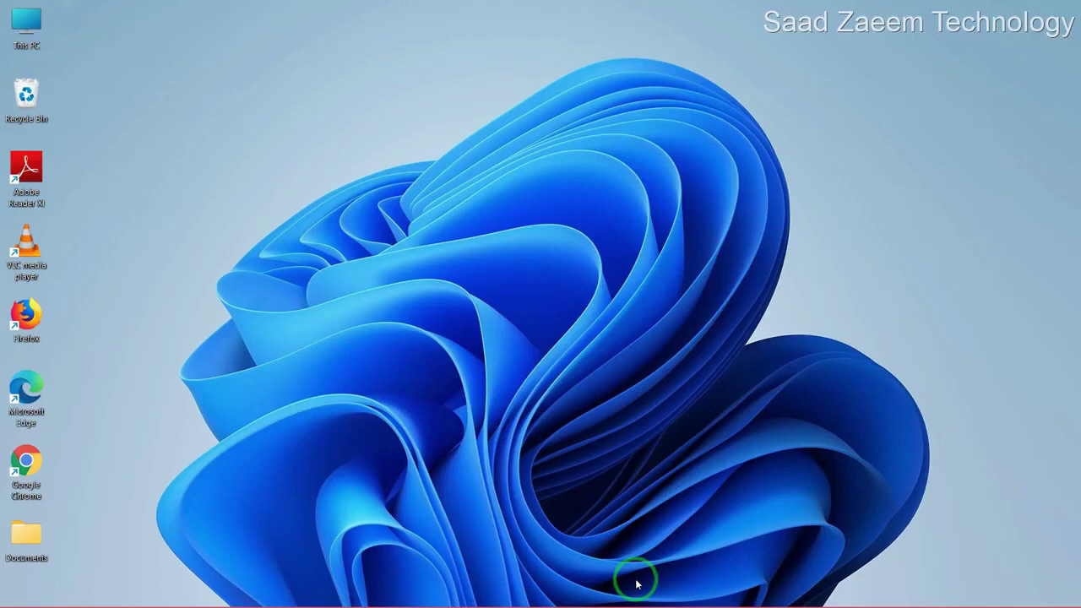
pyautogui.press('super')
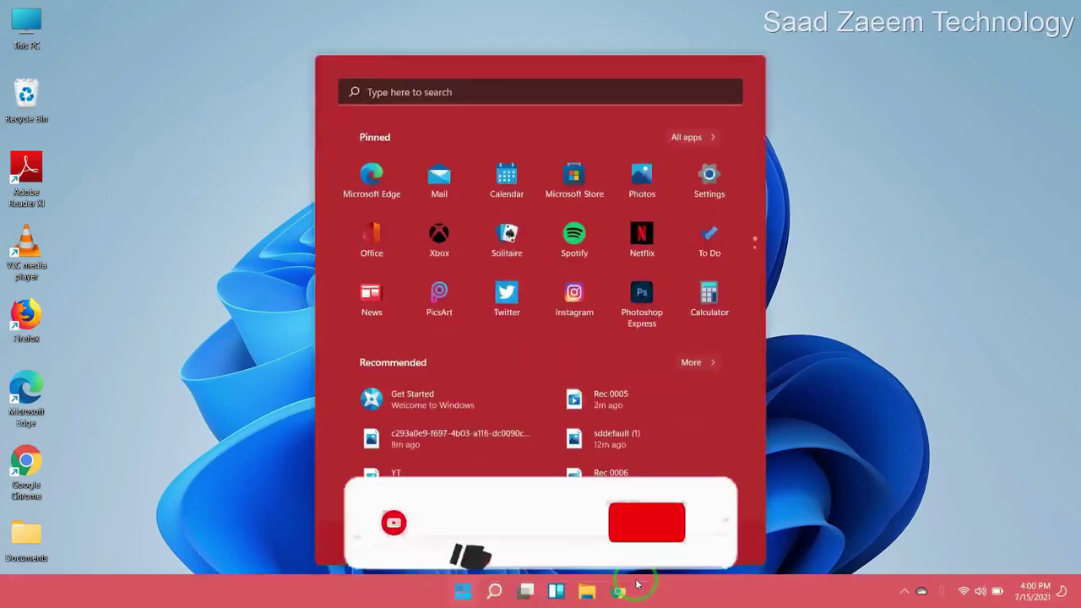
pyautogui.click(429, 95)
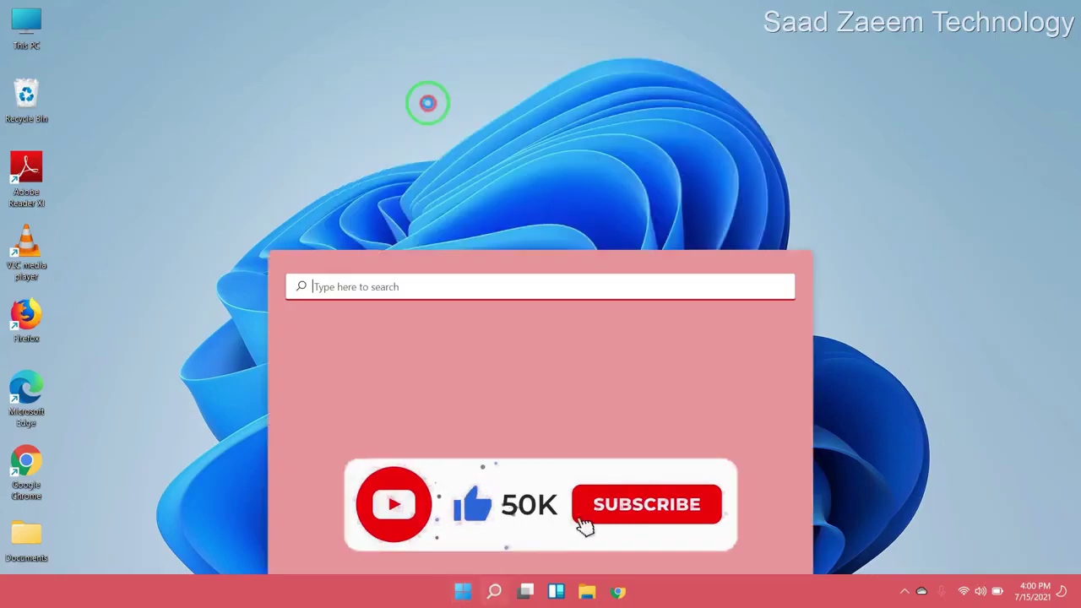
pyautogui.write('sett')
pyautogui.click(375, 196)
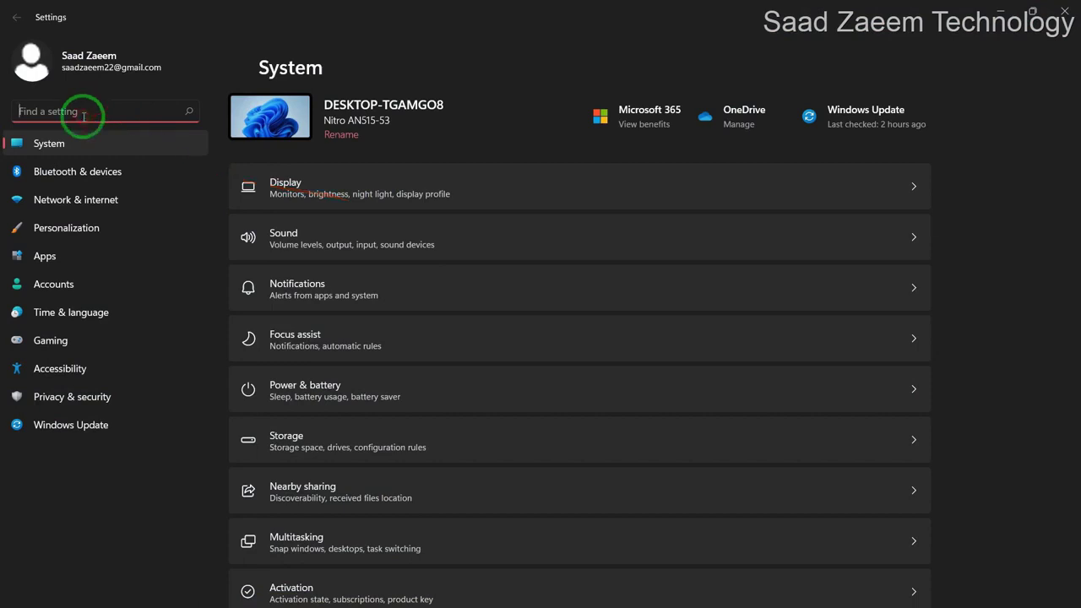
pyautogui.write('cera')
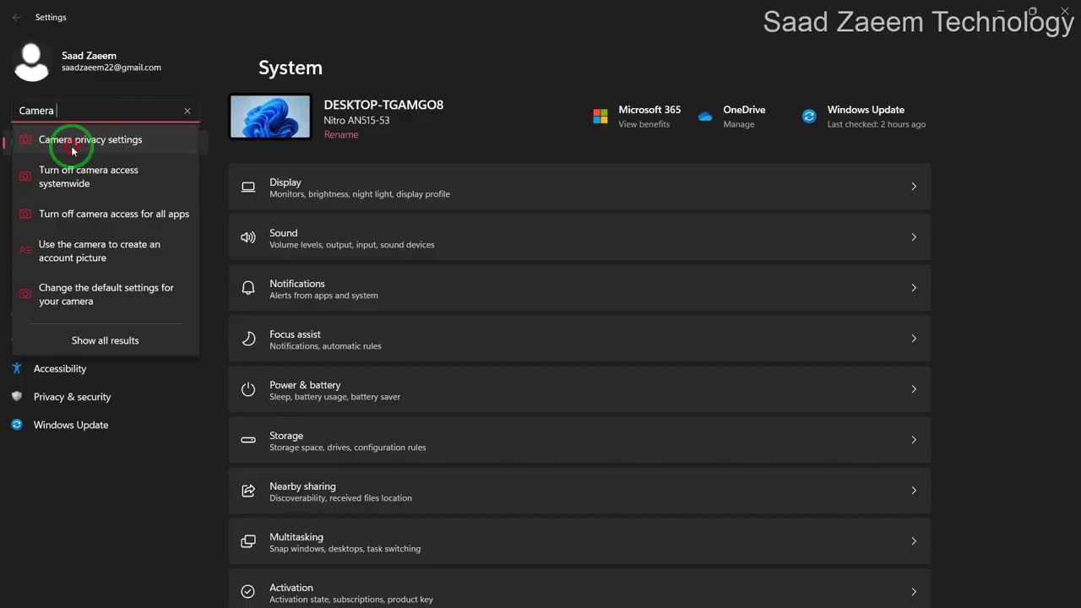
pyautogui.click(73, 144)
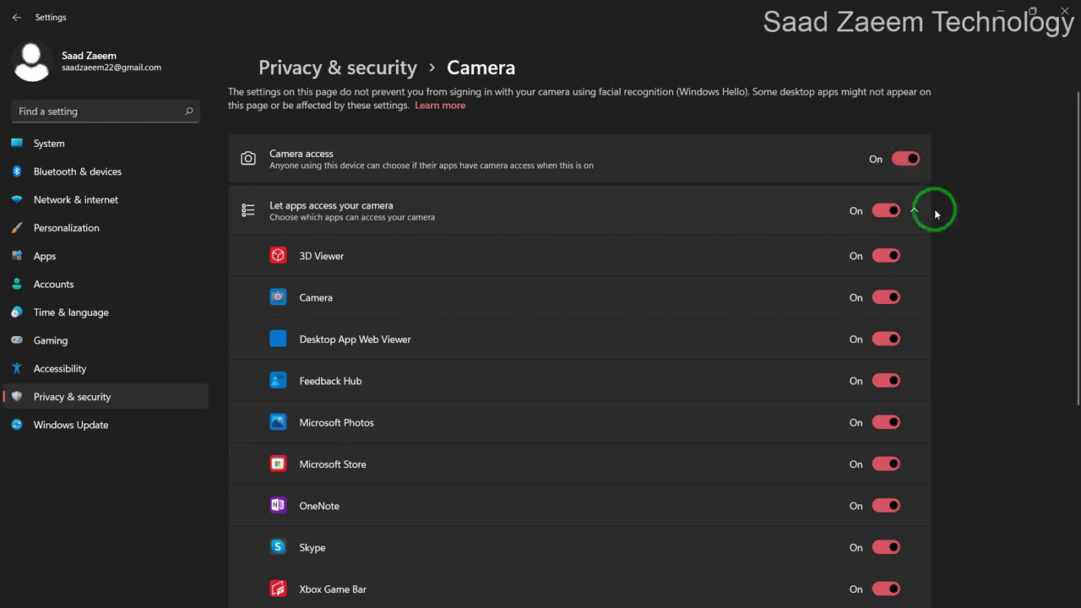
pyautogui.scroll(-2, 986, 332)
pyautogui.scroll(-1, 985, 332)
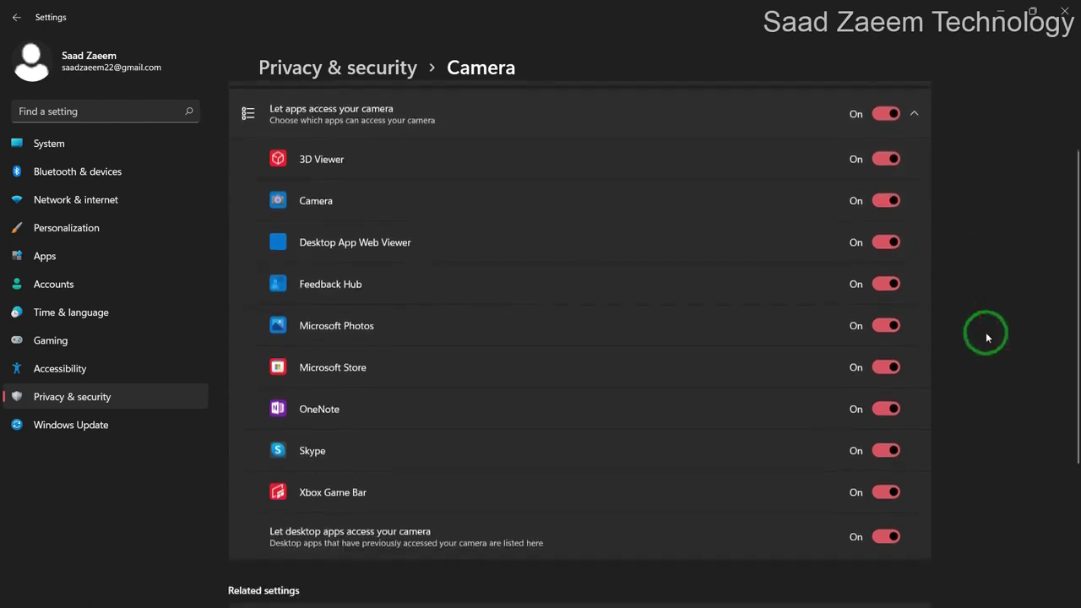
pyautogui.scroll(2, 986, 335)
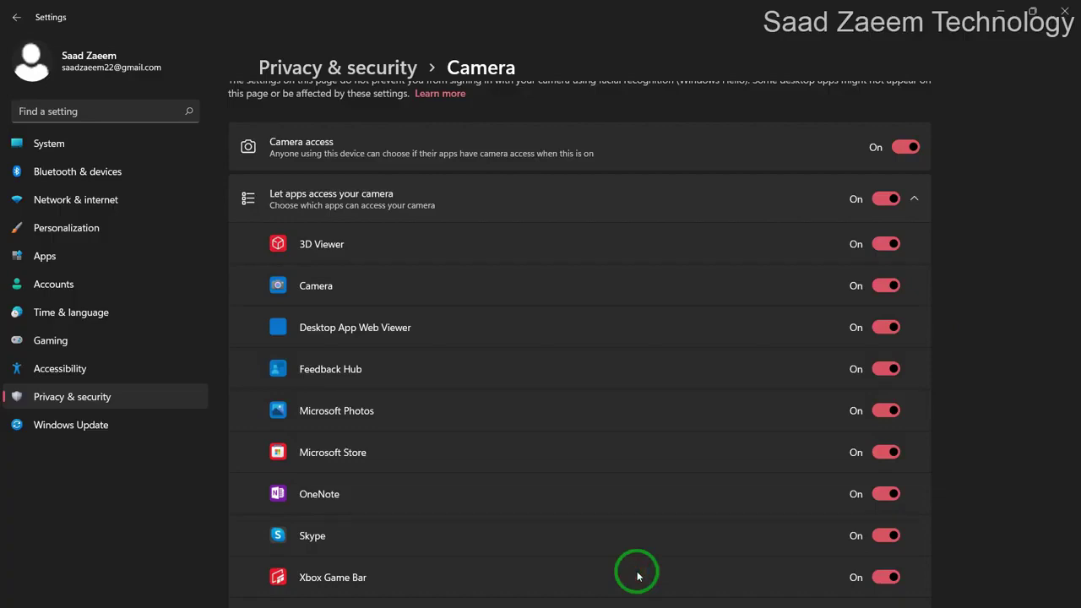
# Filter Apps & features by 'Camera' and open the Camera app's three-dot menu.
pyautogui.click(52, 257)
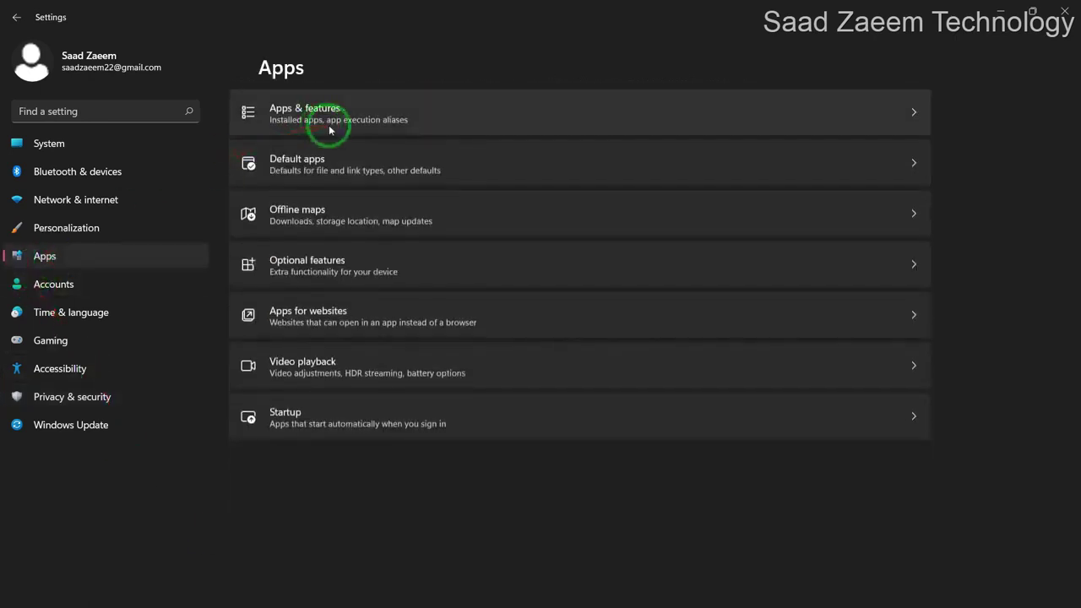
pyautogui.click(330, 127)
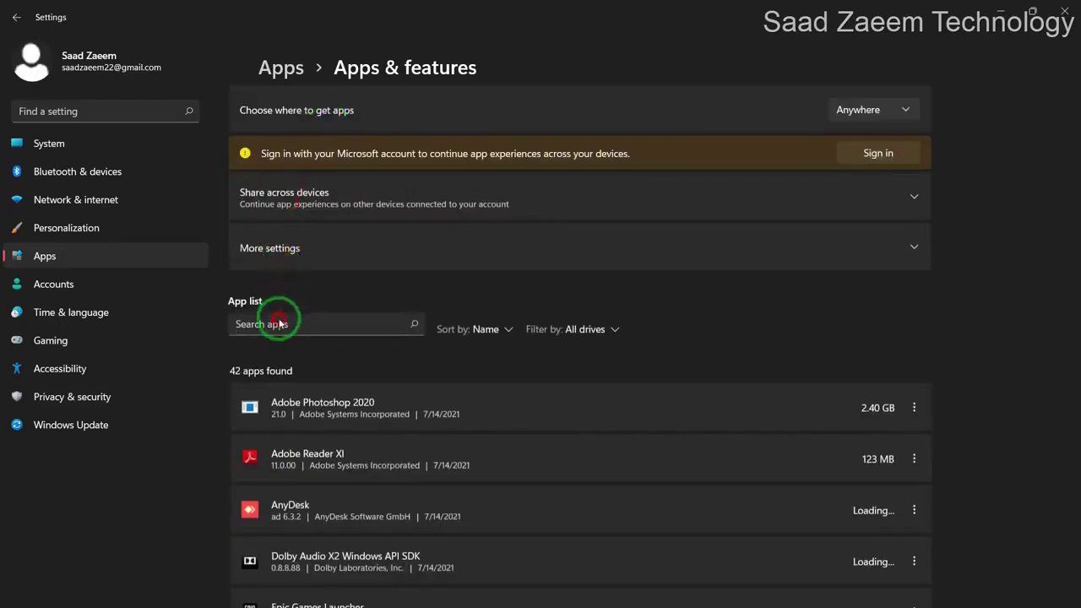
pyautogui.click(279, 324)
pyautogui.write('C')
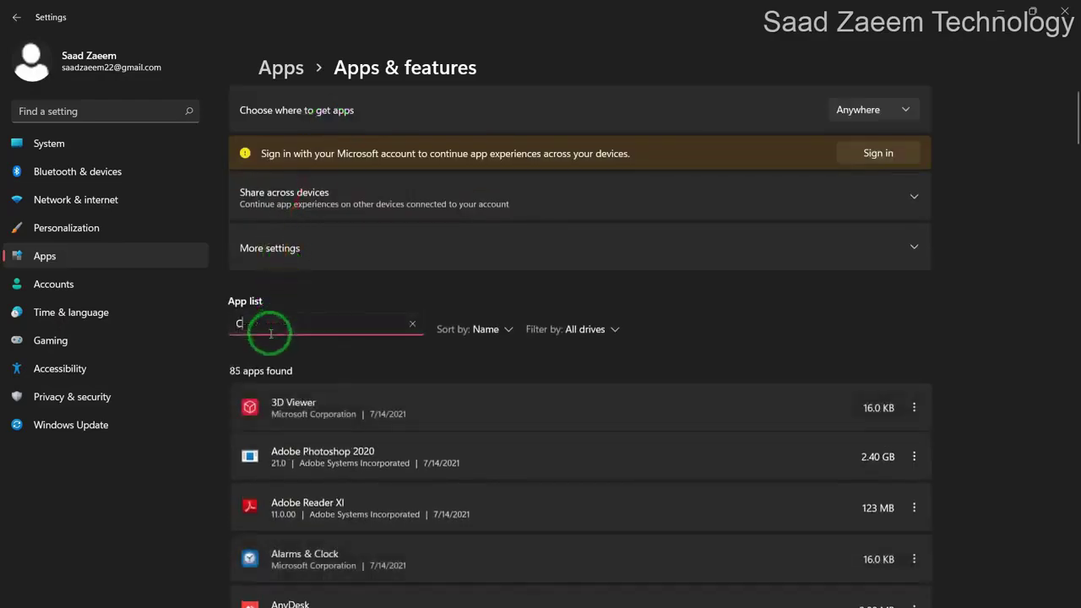
pyautogui.write('amera')
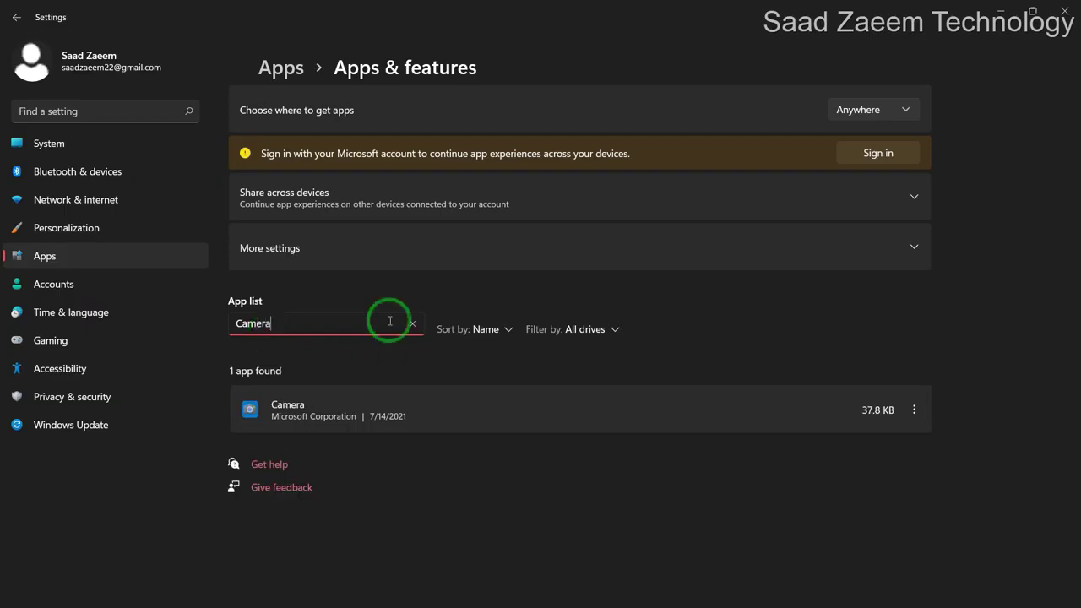
pyautogui.click(914, 414)
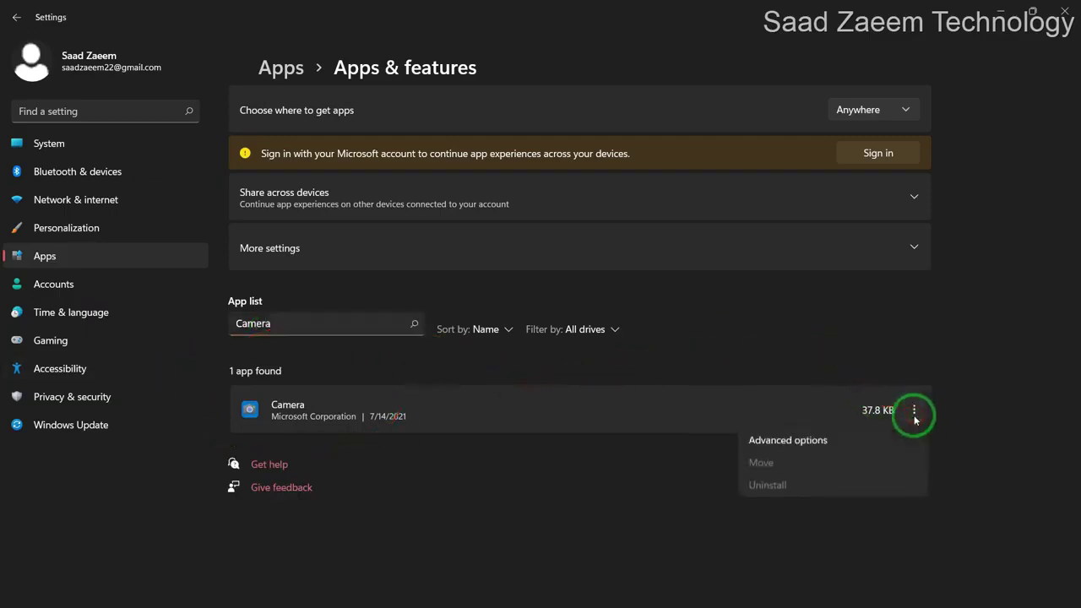
# Open the Camera app's Advanced options and scroll down to the Repair and Reset buttons.
pyautogui.click(837, 440)
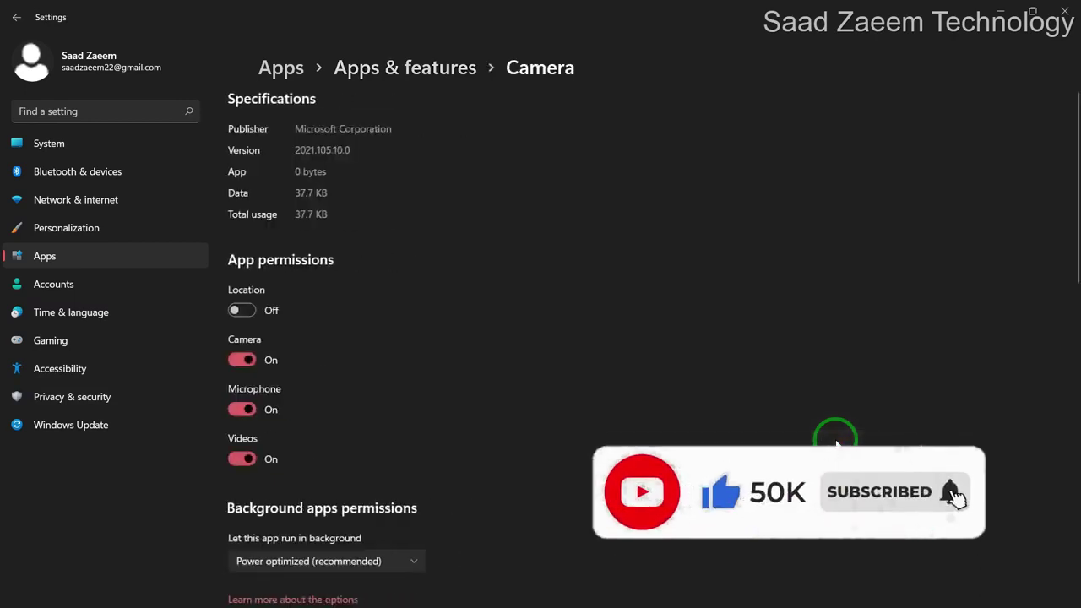
pyautogui.scroll(-2, 836, 444)
pyautogui.scroll(-1, 836, 444)
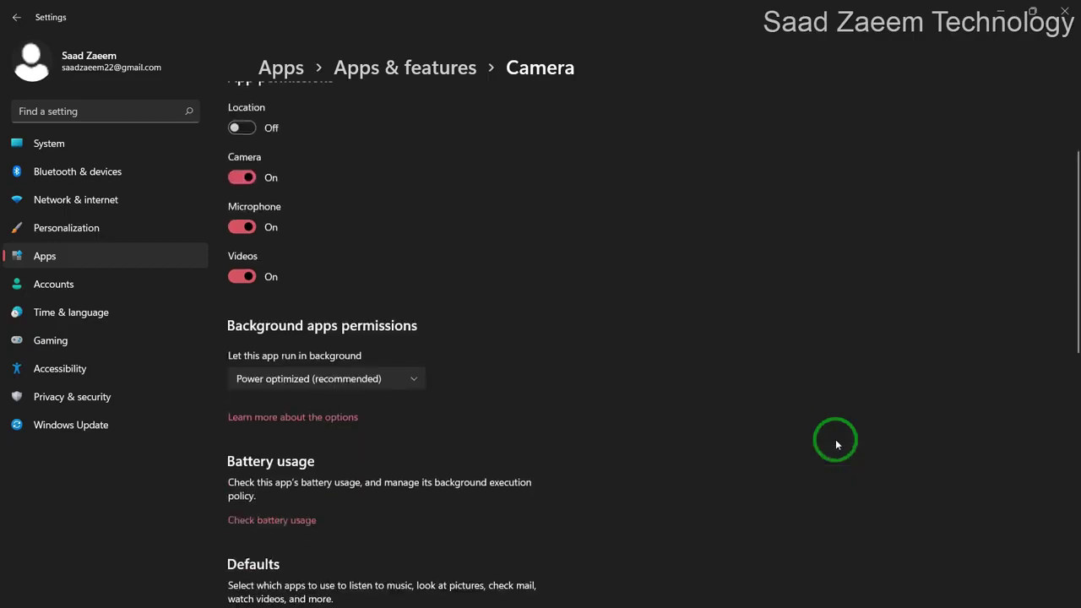
pyautogui.scroll(-3, 836, 444)
pyautogui.scroll(-2, 837, 445)
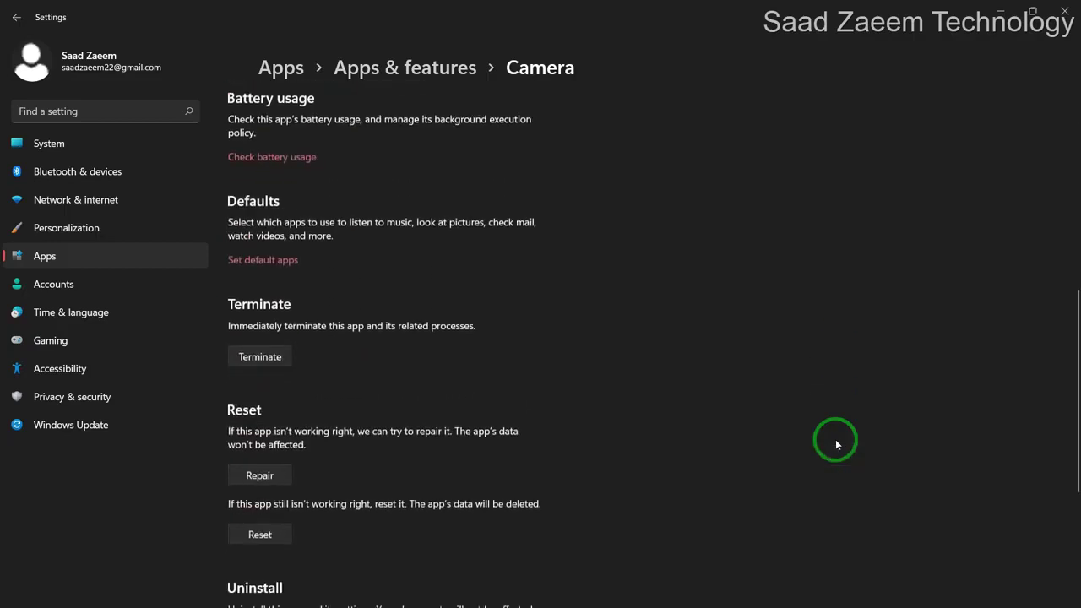
pyautogui.scroll(-1, 836, 445)
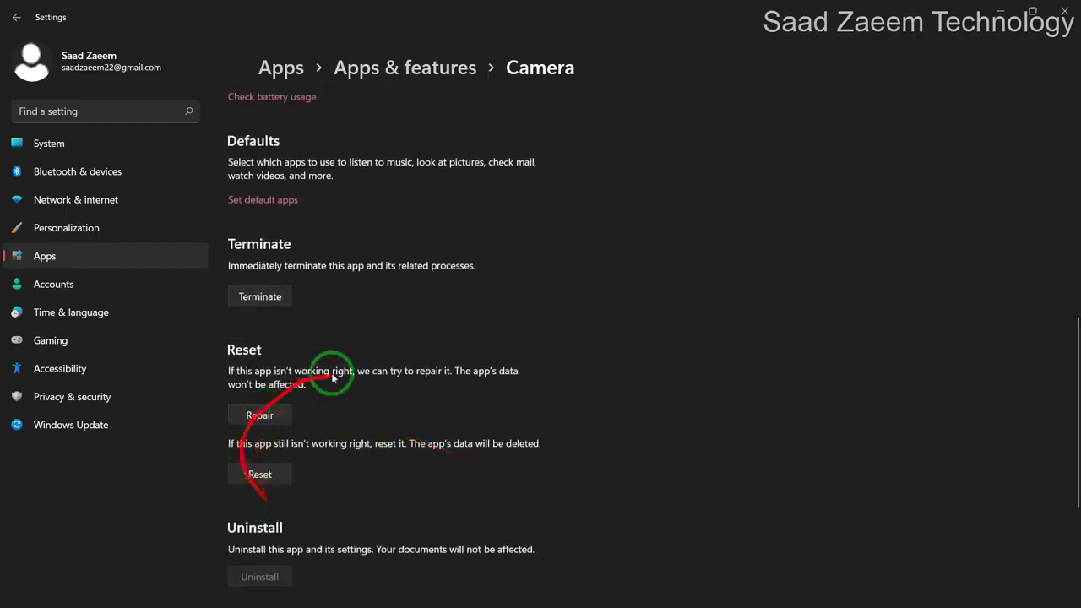